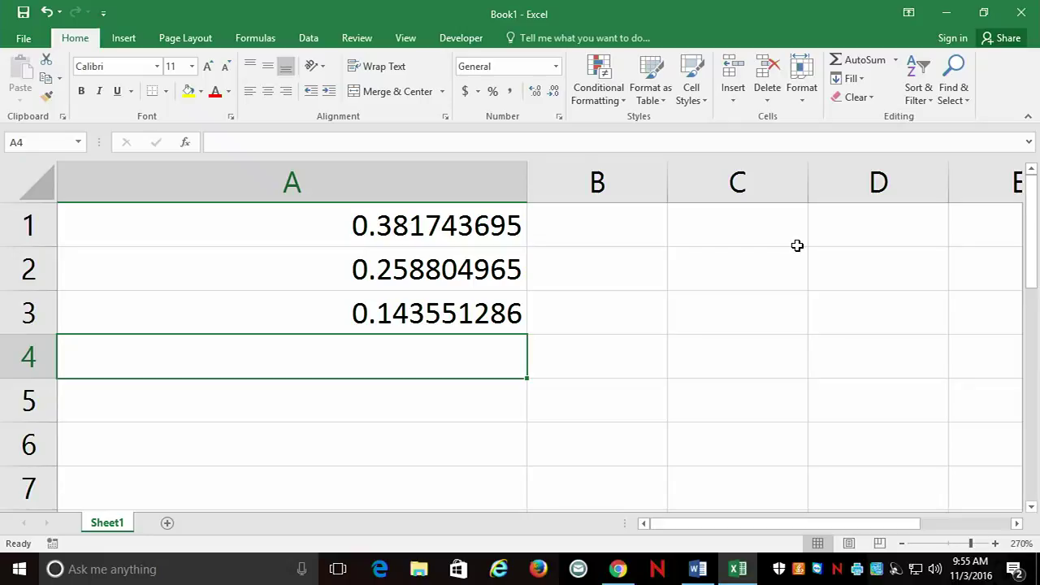
# Step: Enter =BINOMDIST(10,25,18/38,TRUE) in cell A4 and check its calculated result, leaving the formula display on
pyautogui.hotkey('ctrl', '`')
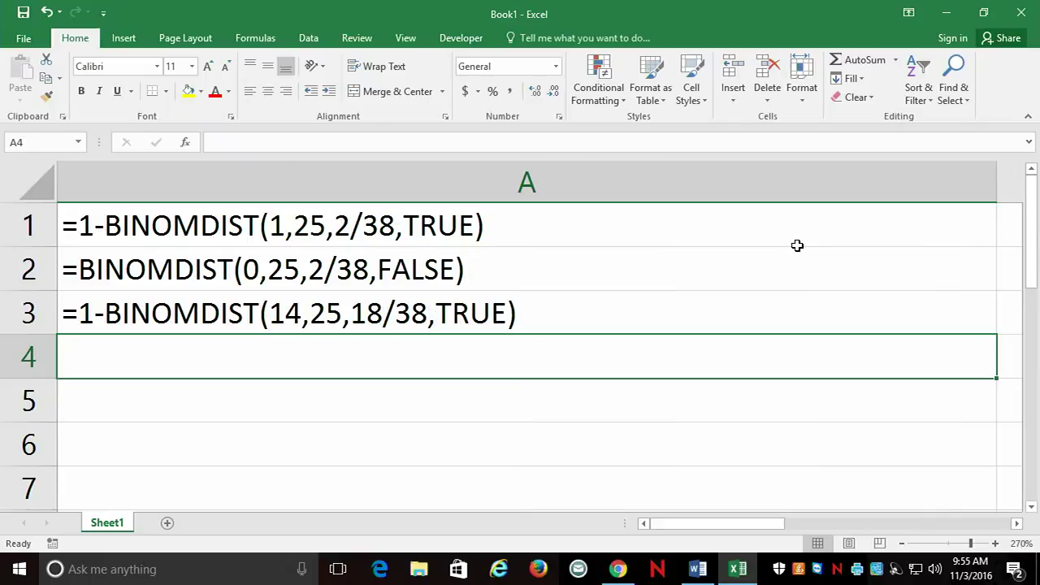
pyautogui.hotkey('ctrl', '`')
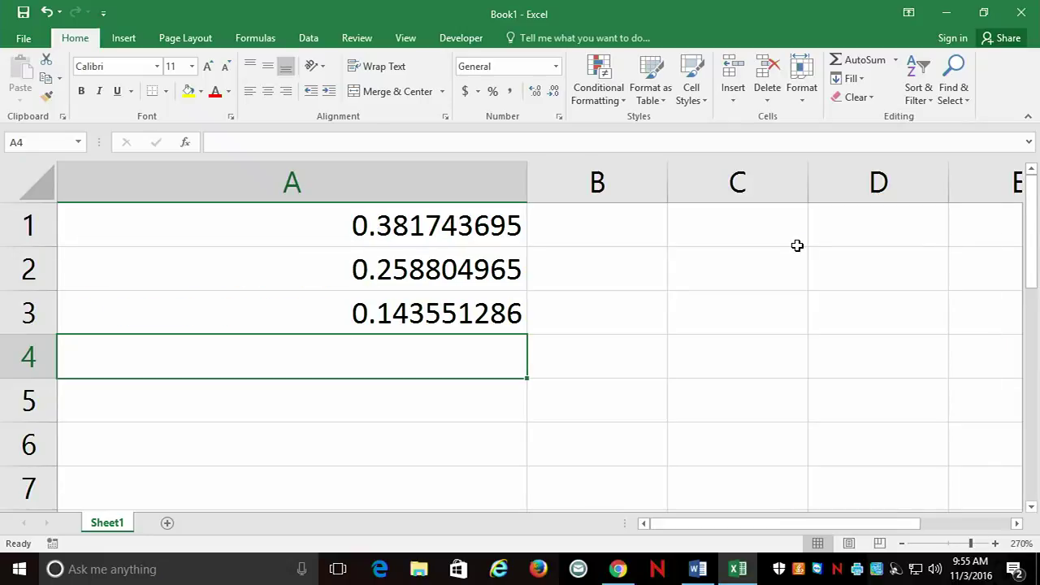
pyautogui.hotkey('ctrl', '`')
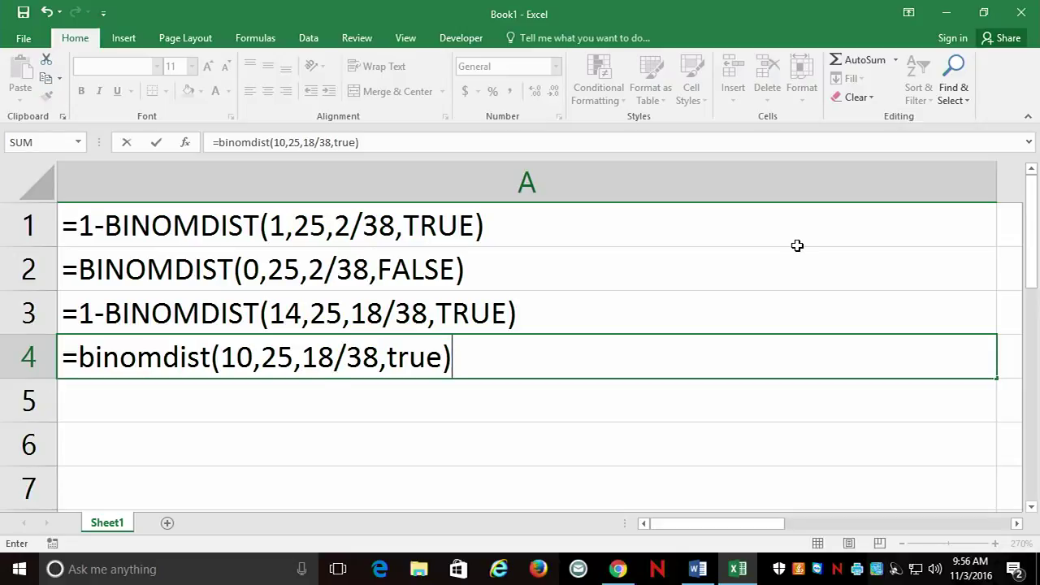
pyautogui.press('Return')
pyautogui.hotkey('ctrl', '`')
pyautogui.hotkey('ctrl', '`')
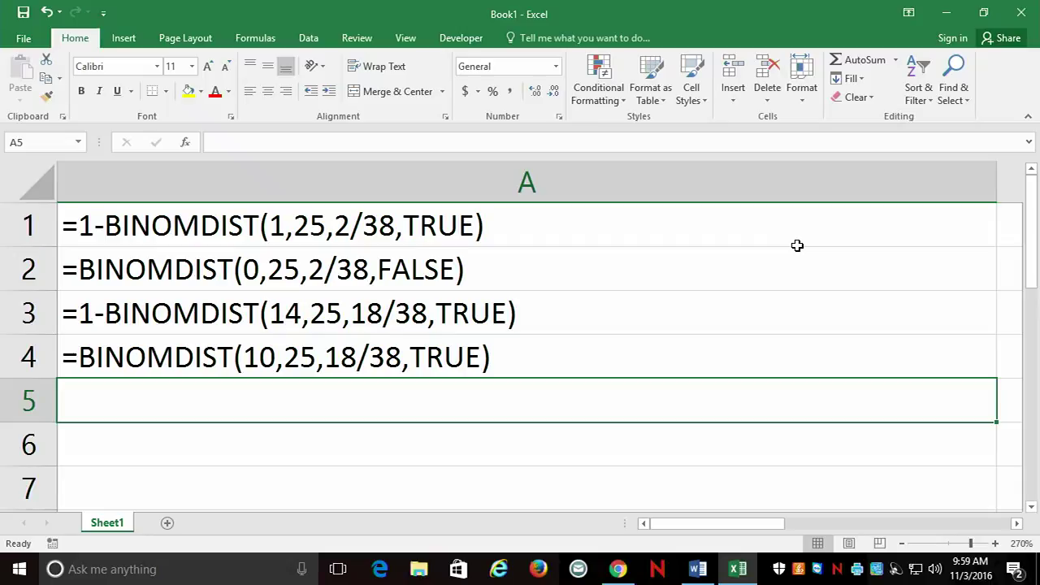
# Step: Enter =BINOMDIST(20,25,18/38,TRUE)-BINOMDIST(14,25,18/38,TRUE) in cell A5
pyautogui.write('=bi')
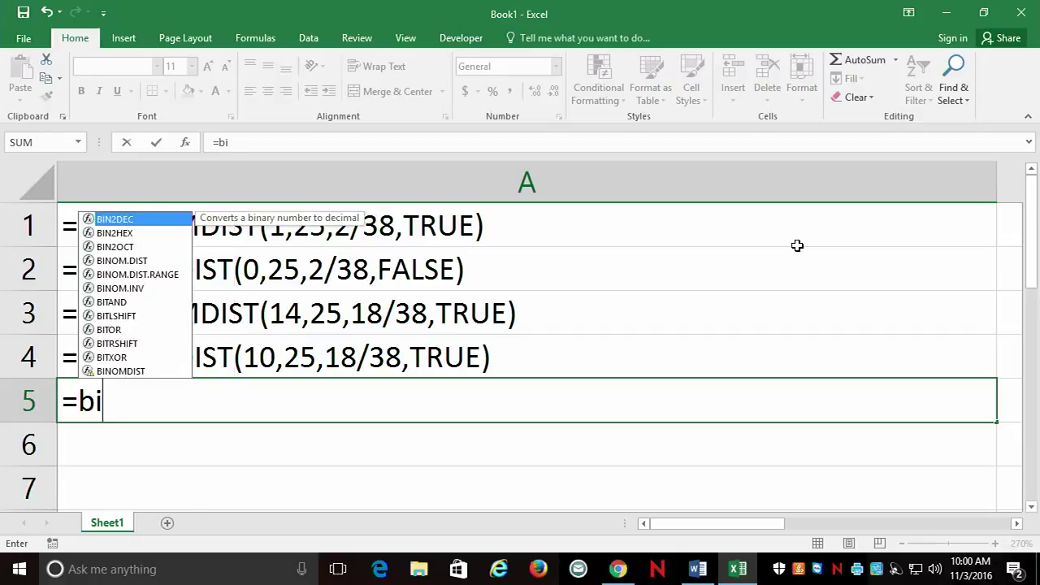
pyautogui.write('nomdist(')
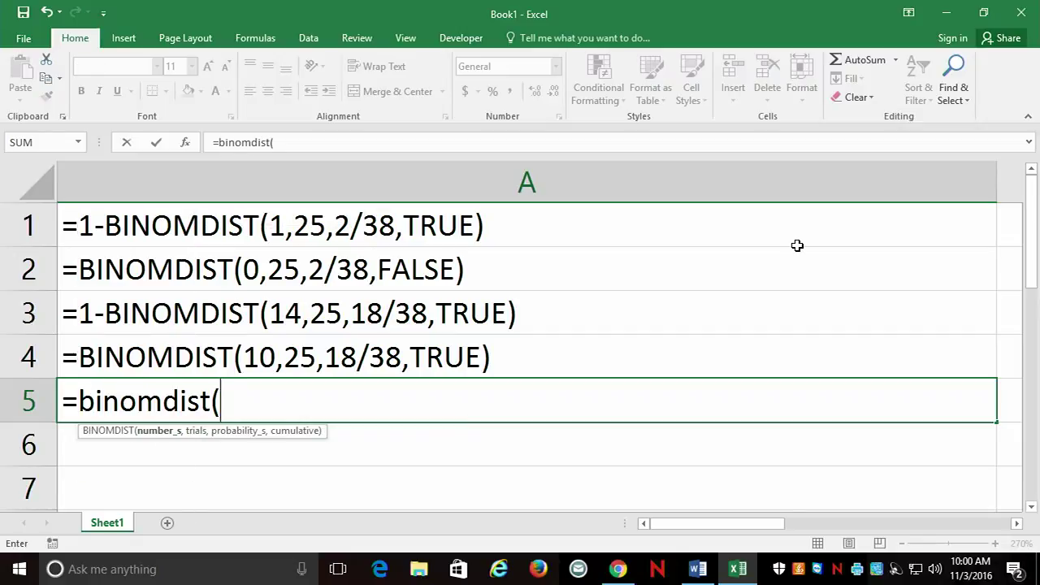
pyautogui.write('20,2')
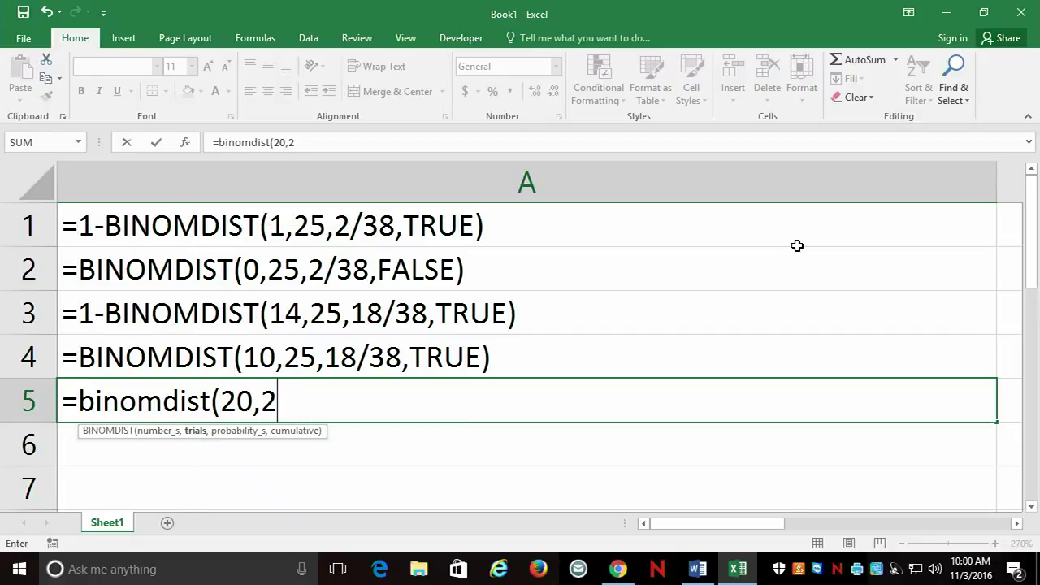
pyautogui.write('5,18/3')
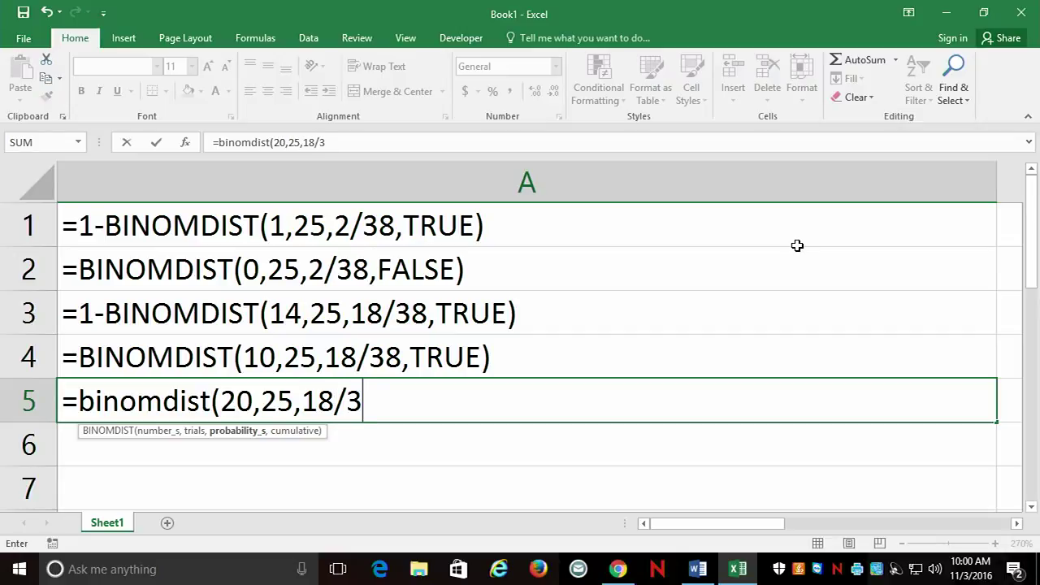
pyautogui.write('8,')
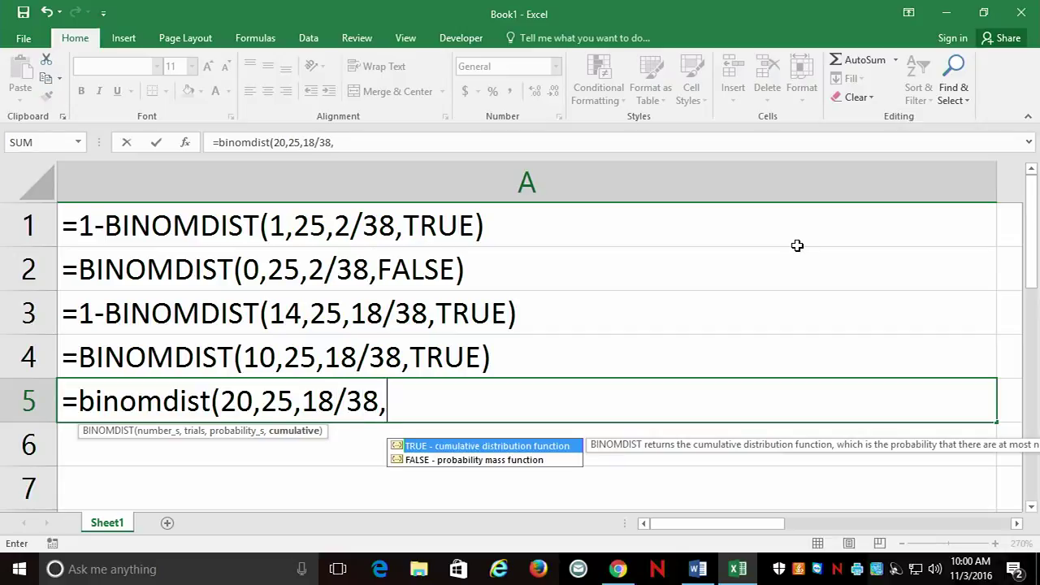
pyautogui.write('true)-')
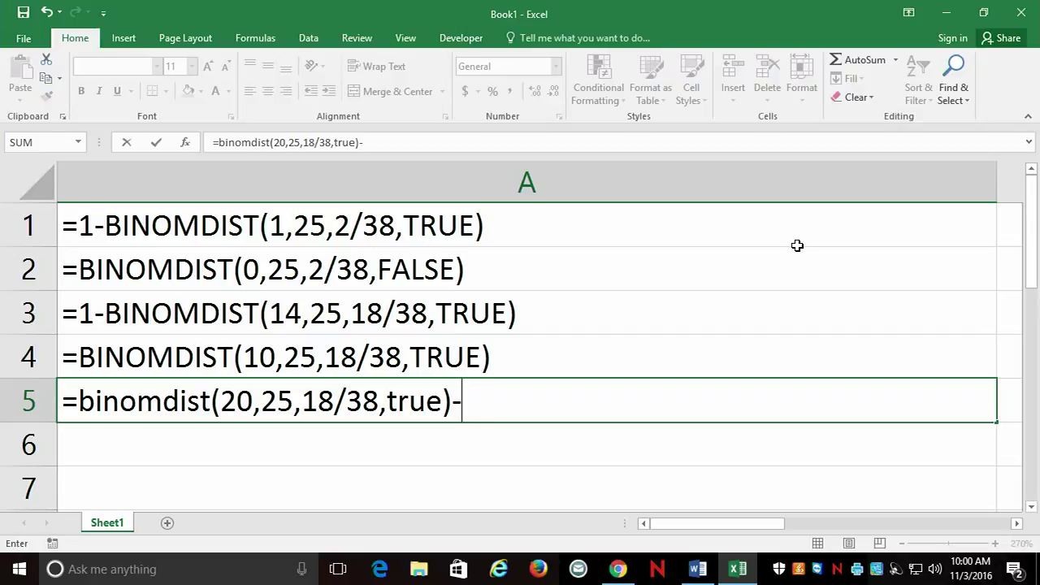
pyautogui.write('binomdist')
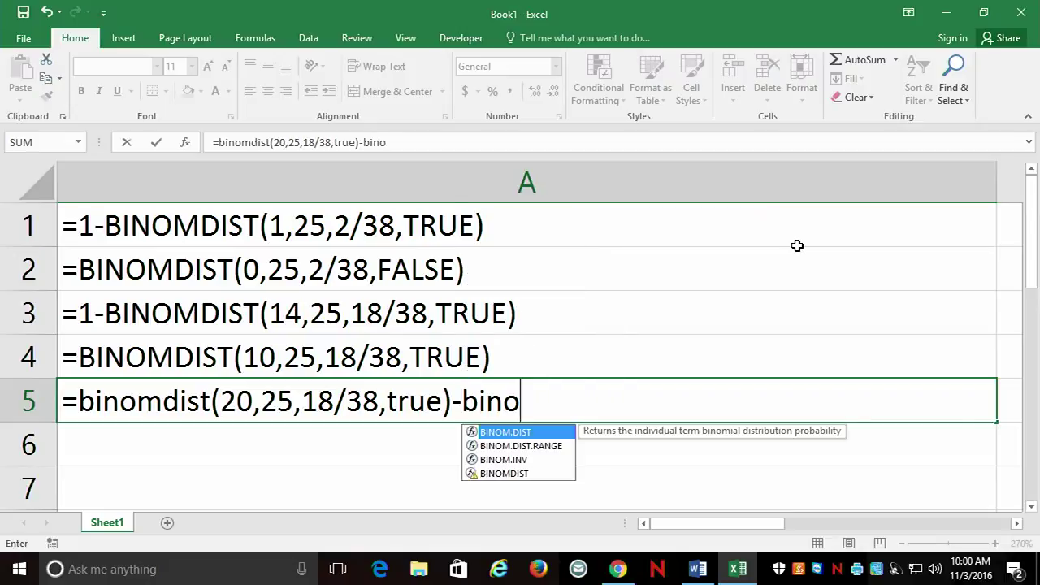
pyautogui.write('(14,')
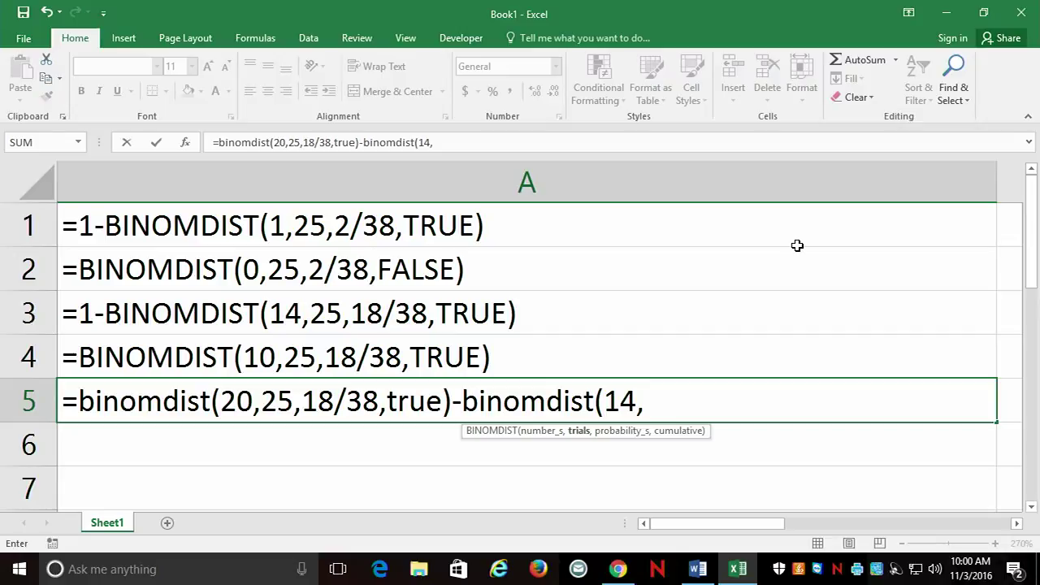
pyautogui.write('25,18/38,true)')
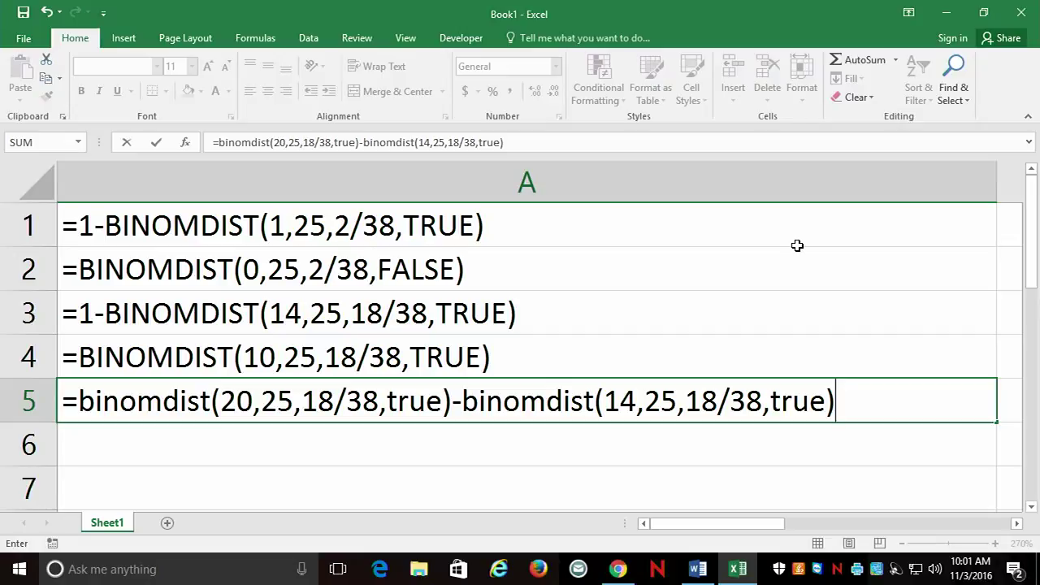
pyautogui.press('Return')
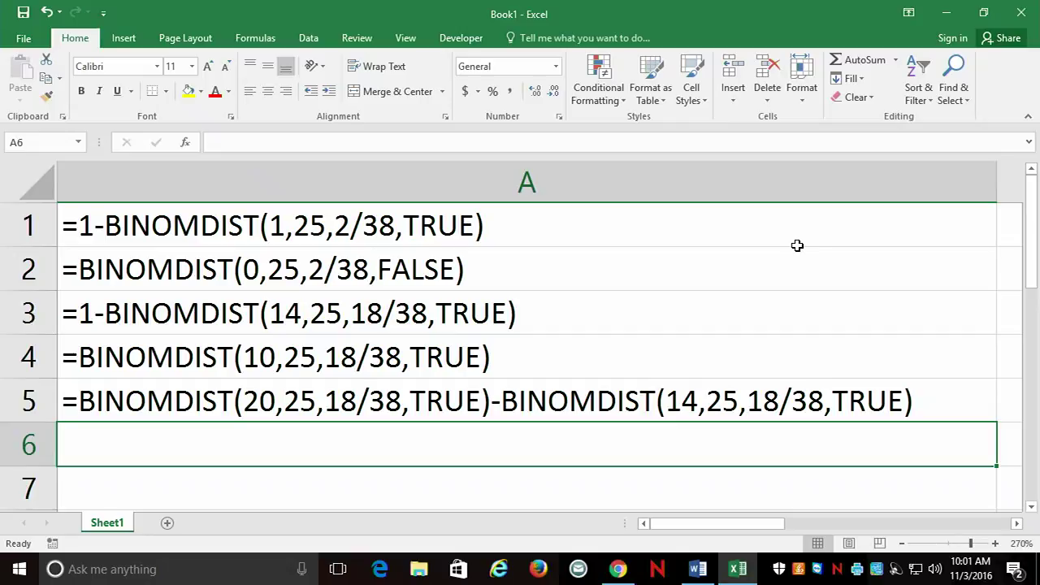
# Step: Compare the formulas in A1:A5 with their calculated results by alternating the formula display
pyautogui.hotkey('ctrl', '`')
pyautogui.hotkey('ctrl', '`')
pyautogui.press('Down')
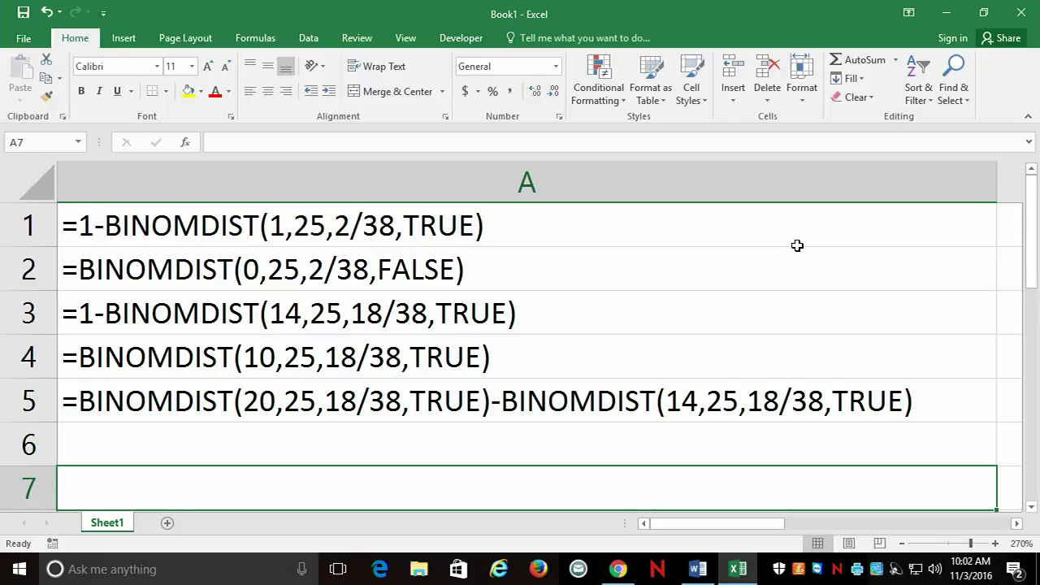
pyautogui.hotkey('ctrl', '`')
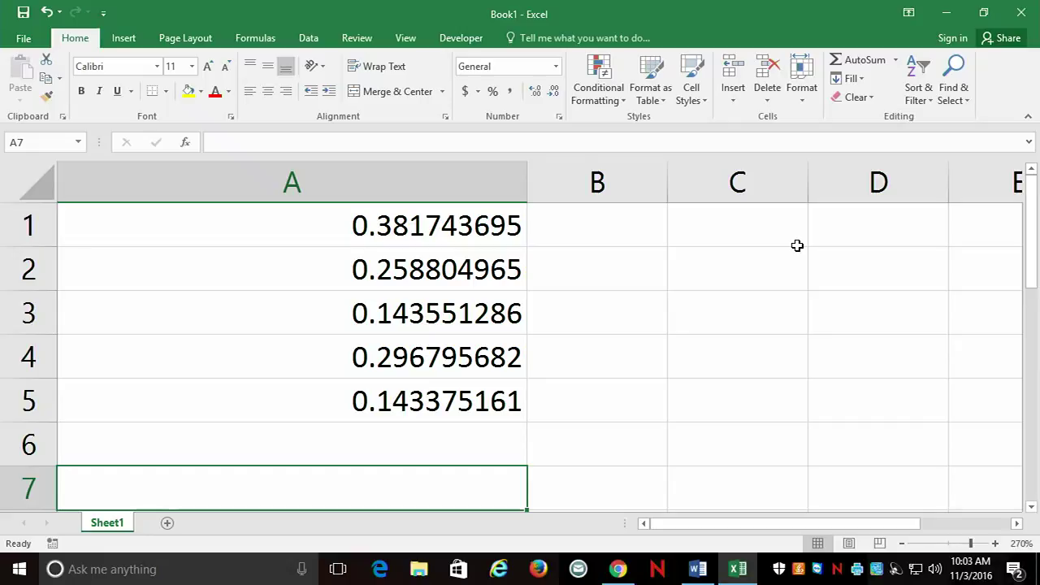
pyautogui.hotkey('ctrl', '`')
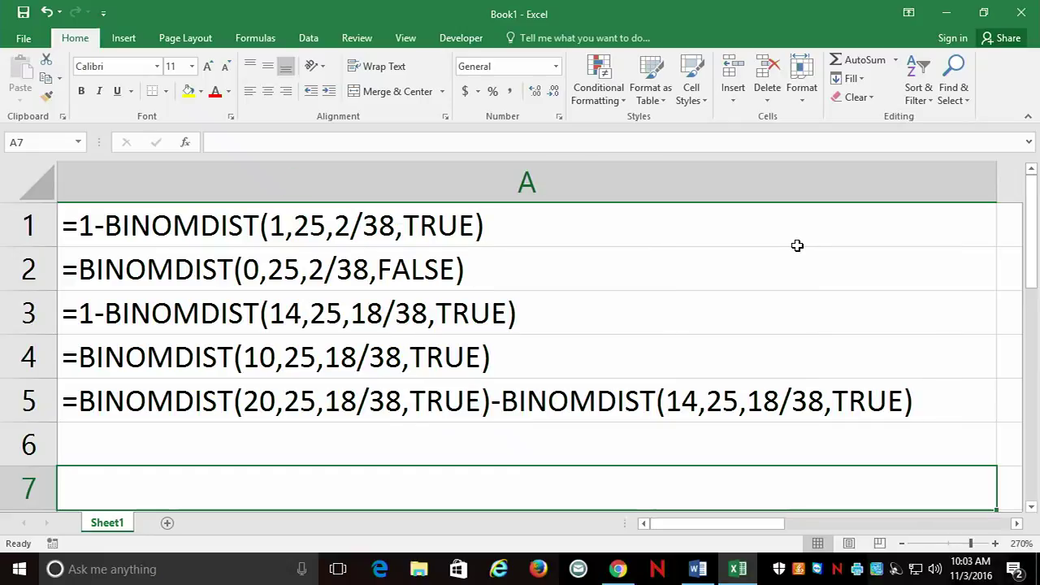
pyautogui.hotkey('ctrl', '`')
pyautogui.hotkey('ctrl', '`')
pyautogui.hotkey('ctrl', '`')
pyautogui.hotkey('ctrl', '`')
pyautogui.hotkey('ctrl', '`')
pyautogui.hotkey('ctrl', '`')
pyautogui.hotkey('ctrl', '`')
pyautogui.hotkey('ctrl', '`')
pyautogui.hotkey('ctrl', '`')
pyautogui.hotkey('ctrl', '`')
pyautogui.hotkey('ctrl', '`')
pyautogui.hotkey('ctrl', '`')
# Step: Switch to Word and start a blank document
pyautogui.click(697, 569)
pyautogui.click(413, 239)
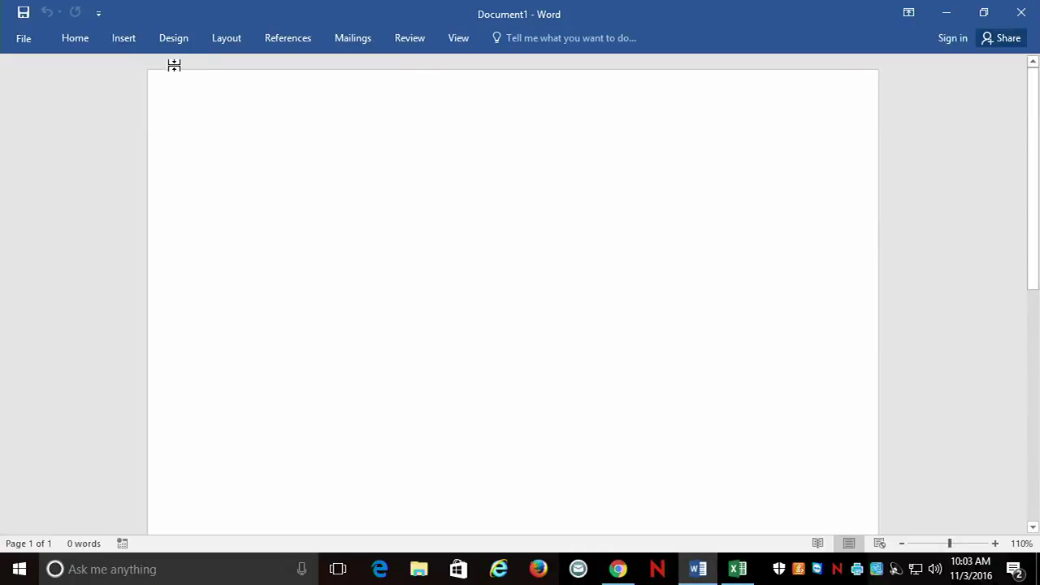
pyautogui.click(128, 41)
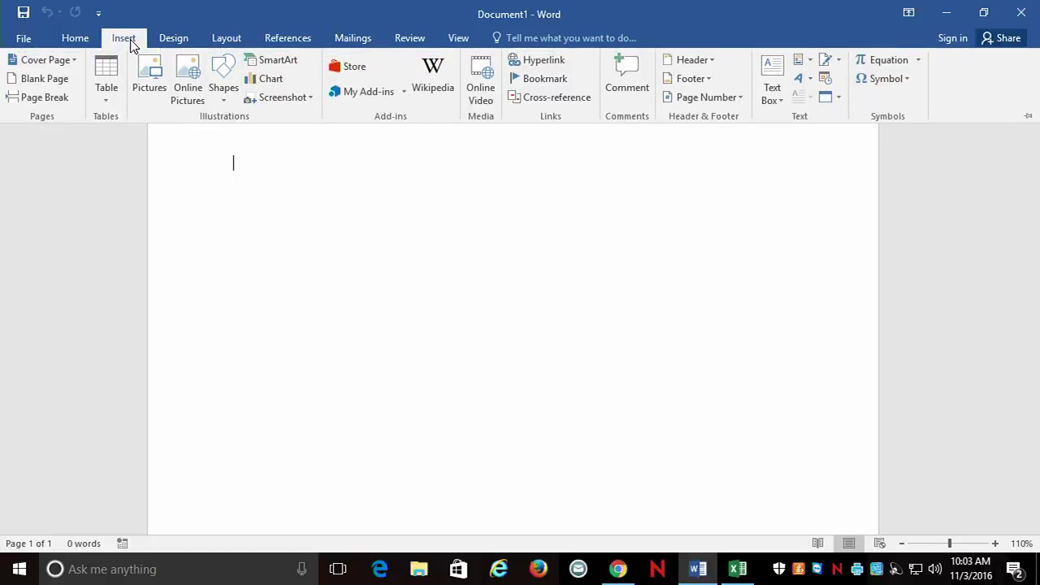
pyautogui.click(104, 92)
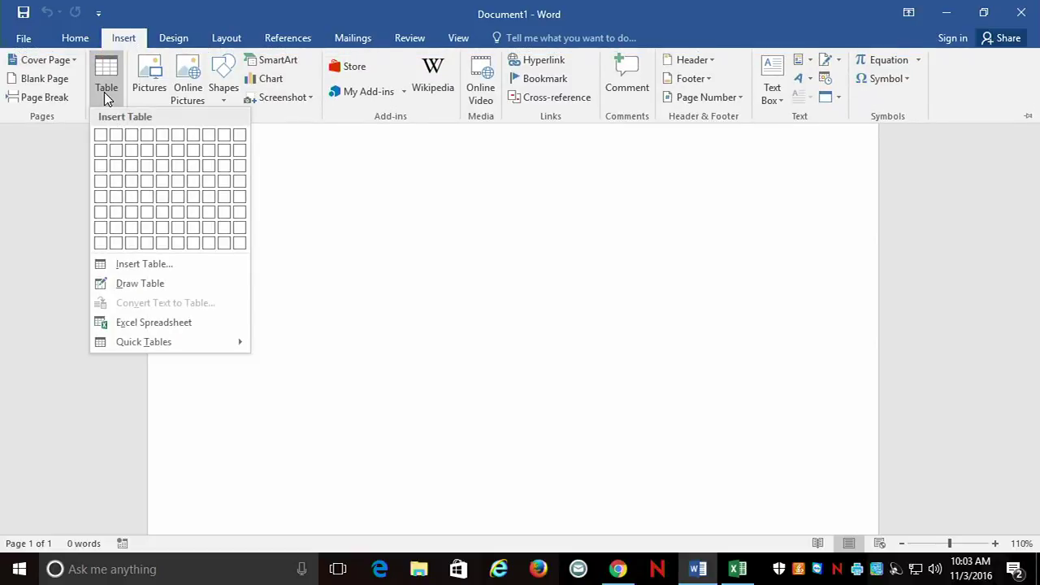
pyautogui.click(740, 569)
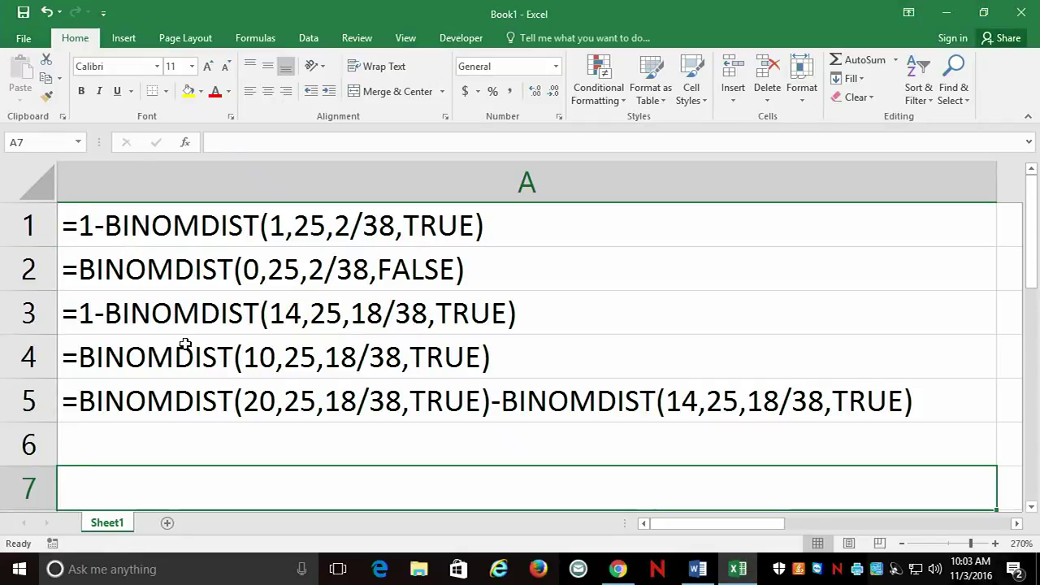
# Step: Switch to Word and insert a table with two columns and five rows in the blank document
pyautogui.click(698, 569)
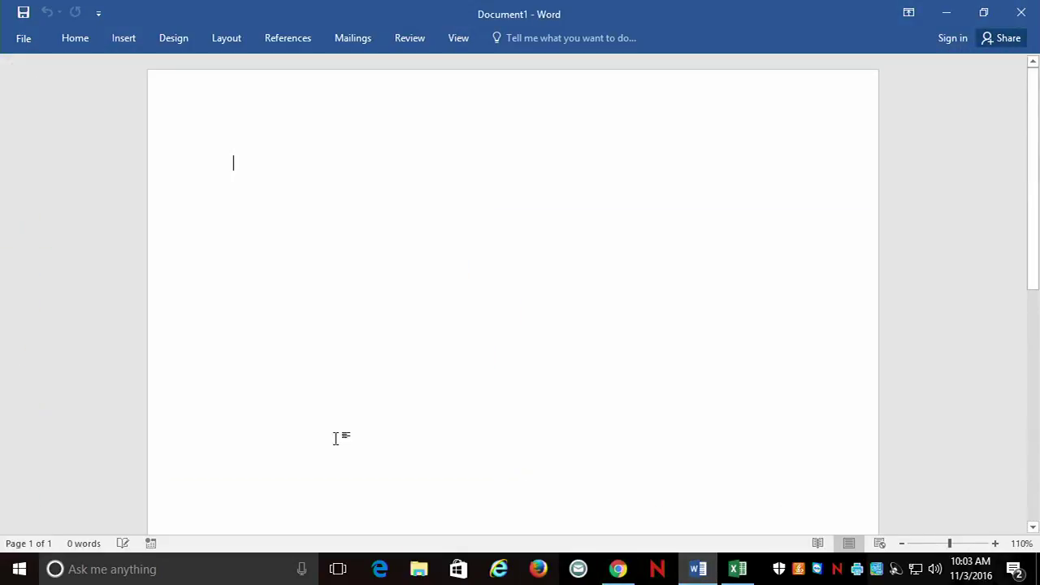
pyautogui.click(121, 39)
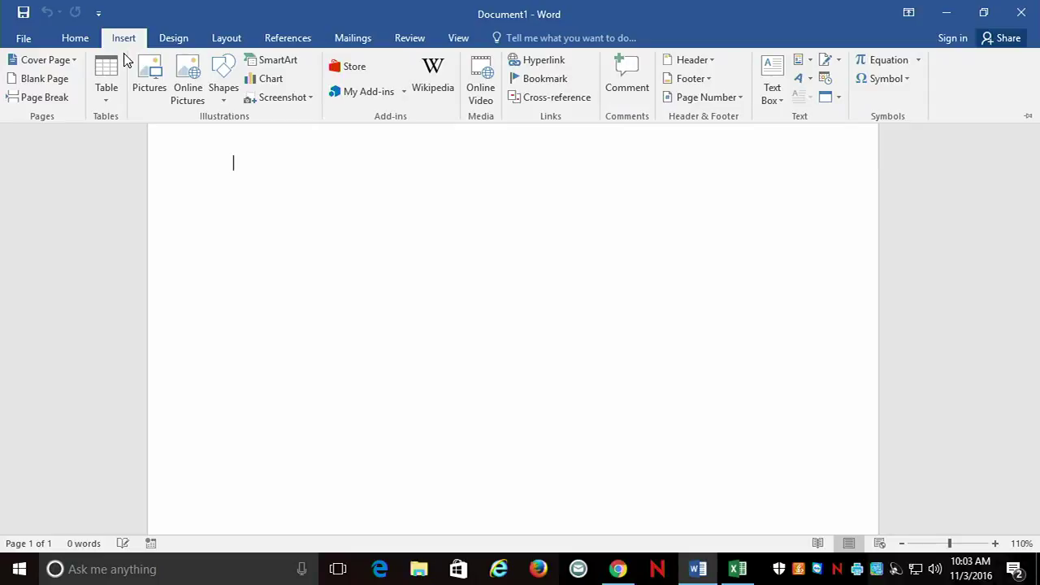
pyautogui.click(111, 101)
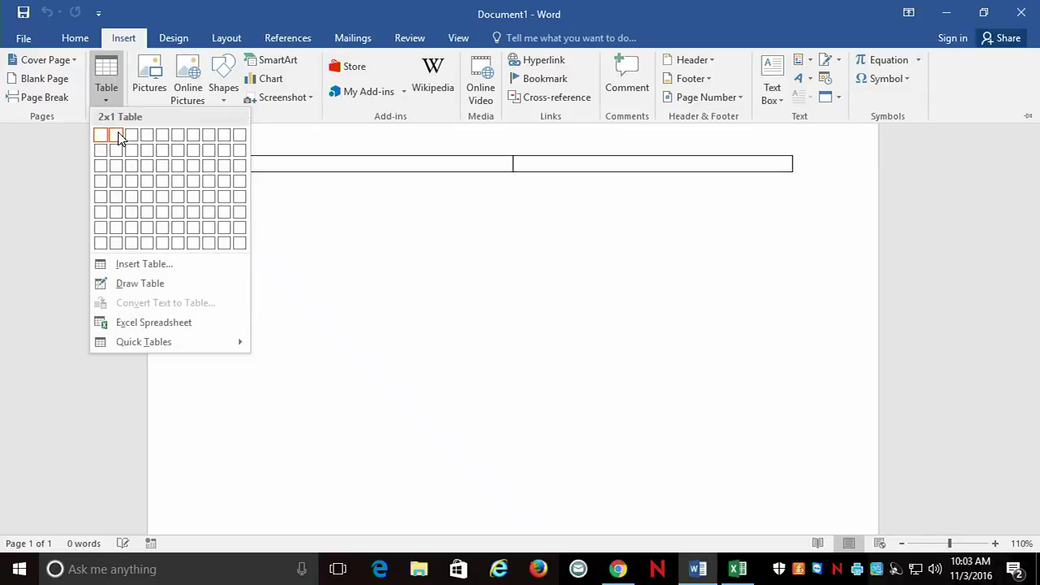
pyautogui.click(116, 198)
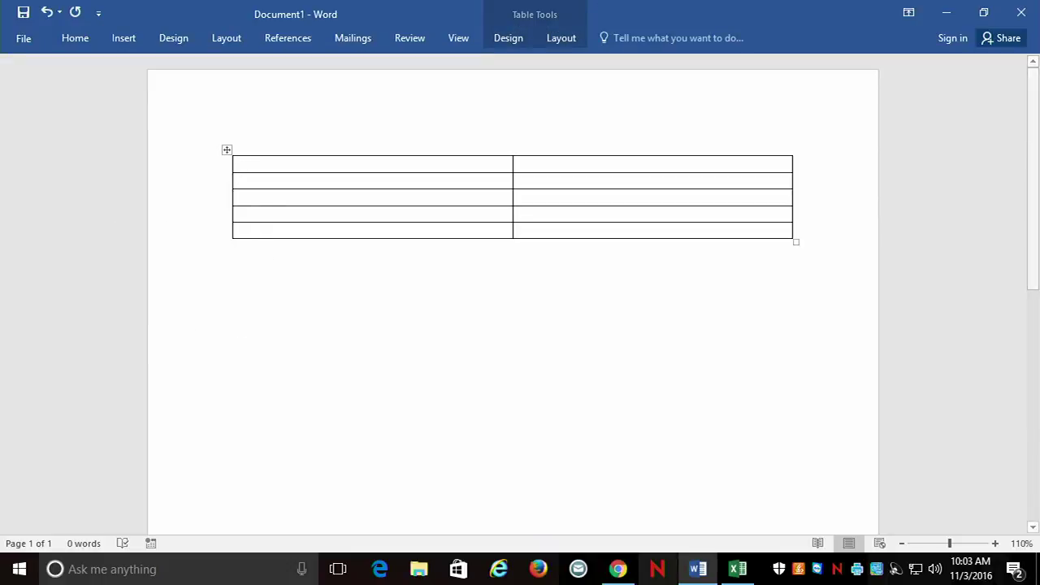
# Step: Switch to Excel and copy cells A1:A5 with their formulas displayed
pyautogui.click(738, 569)
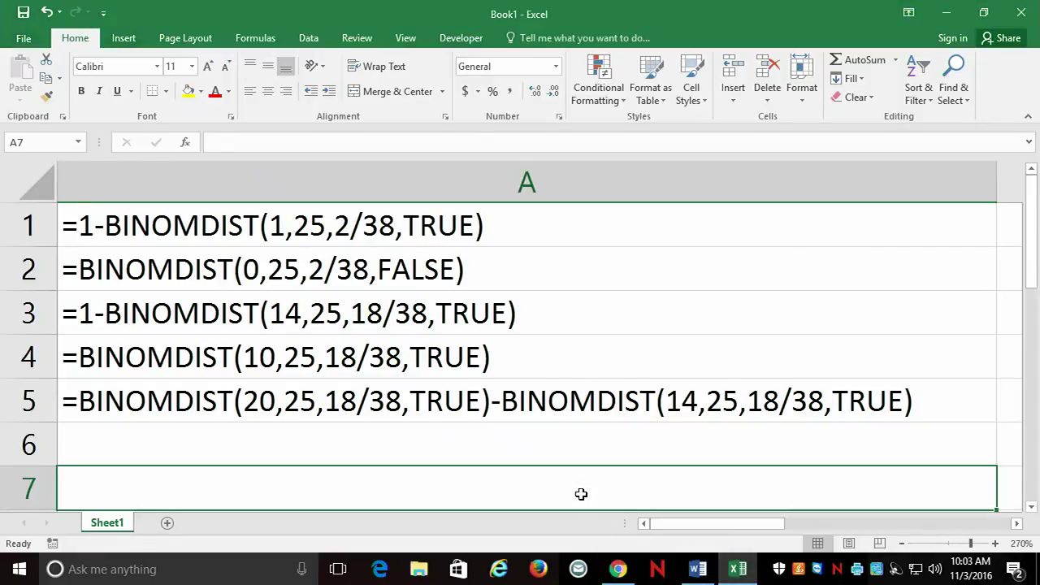
pyautogui.hotkey('ctrl', '`')
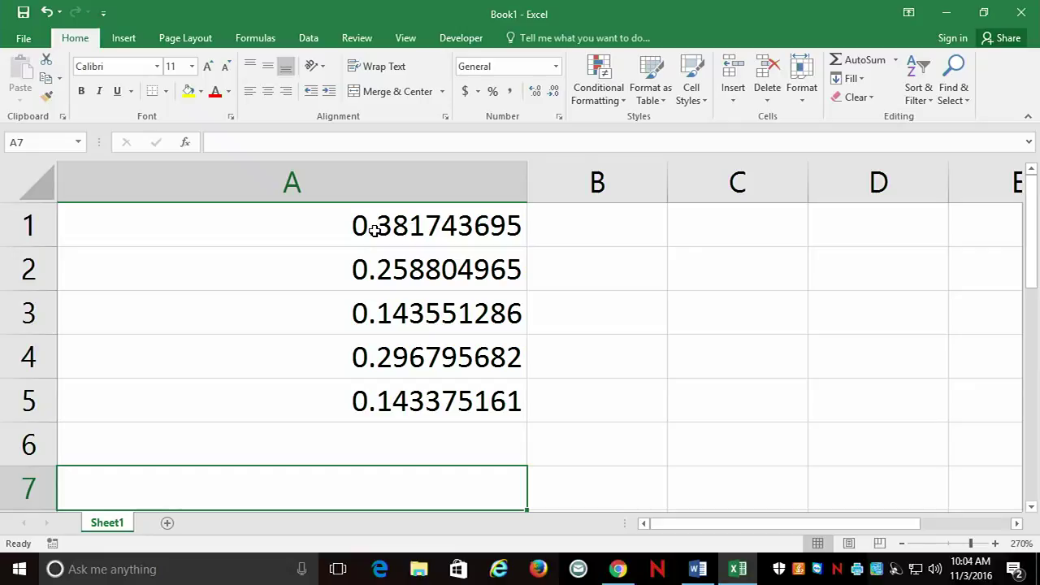
pyautogui.hotkey('ctrl', '`')
pyautogui.moveTo(342, 221); pyautogui.dragTo(357, 388)
pyautogui.rightClick(344, 363)
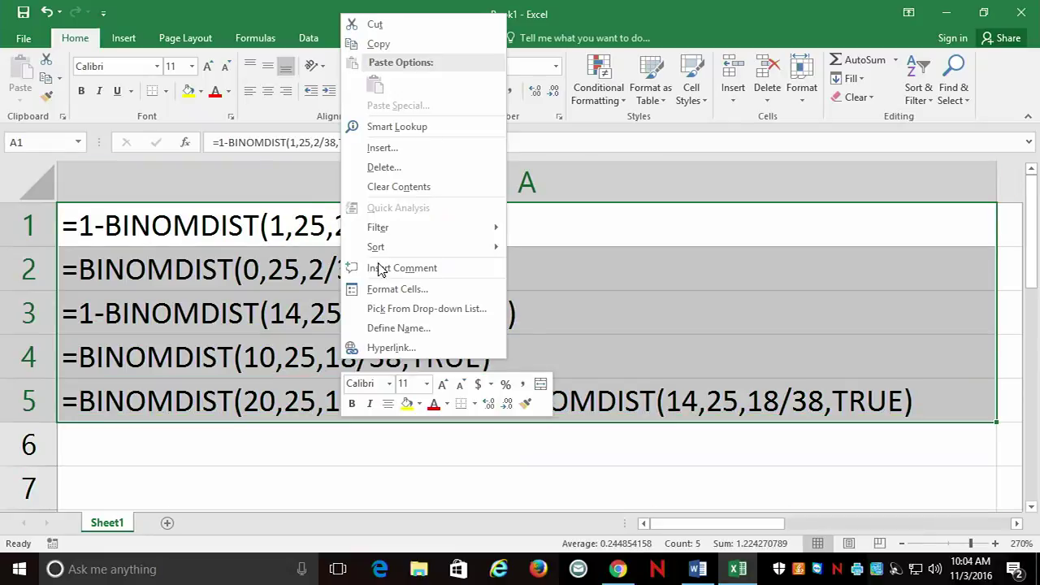
pyautogui.click(408, 44)
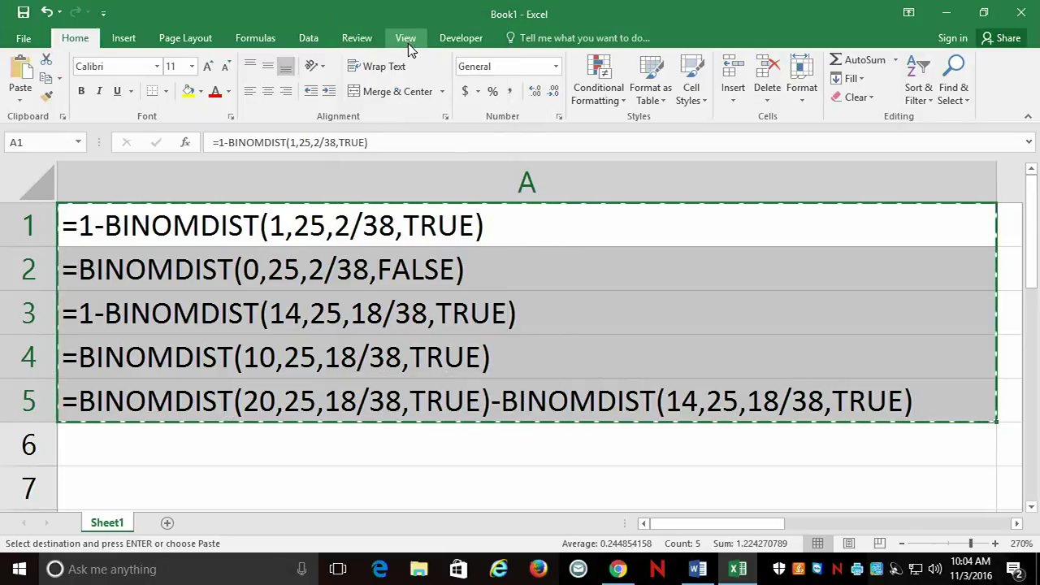
# Step: Switch to Word, paste the copied formulas into the table's first cell and remove the blank line below them
pyautogui.click(697, 569)
pyautogui.click(80, 49)
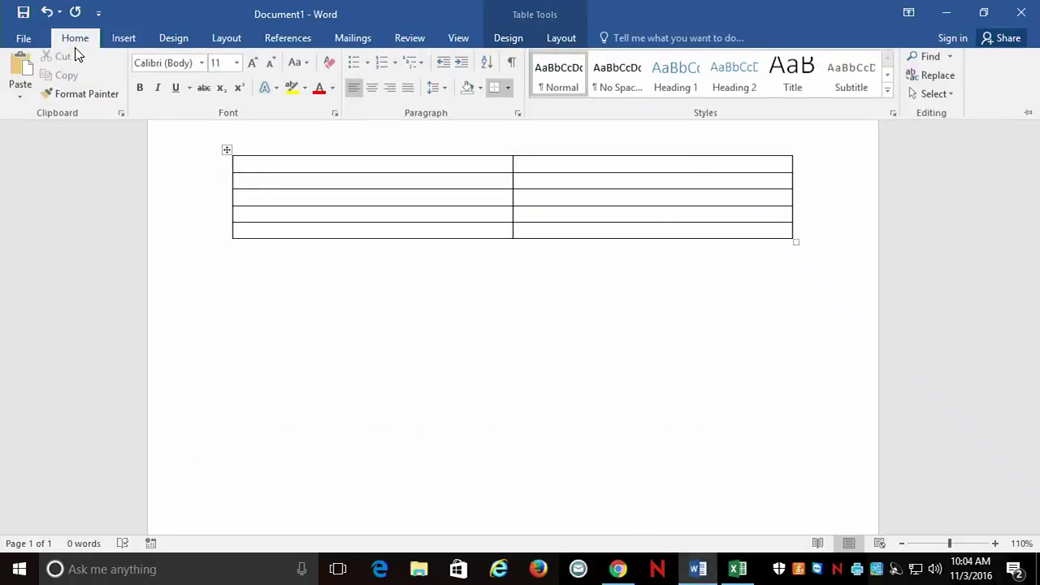
pyautogui.click(18, 86)
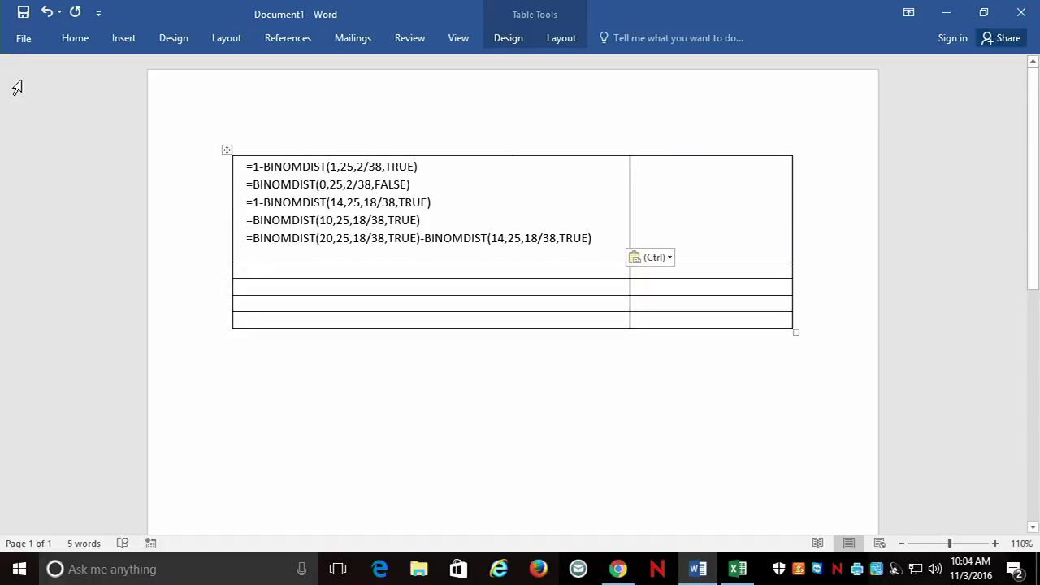
pyautogui.press('BackSpace')
# Step: Ready the second column's first cell in the Word table, then switch to Excel and copy A1:A5 with their calculated values displayed
pyautogui.click(671, 204)
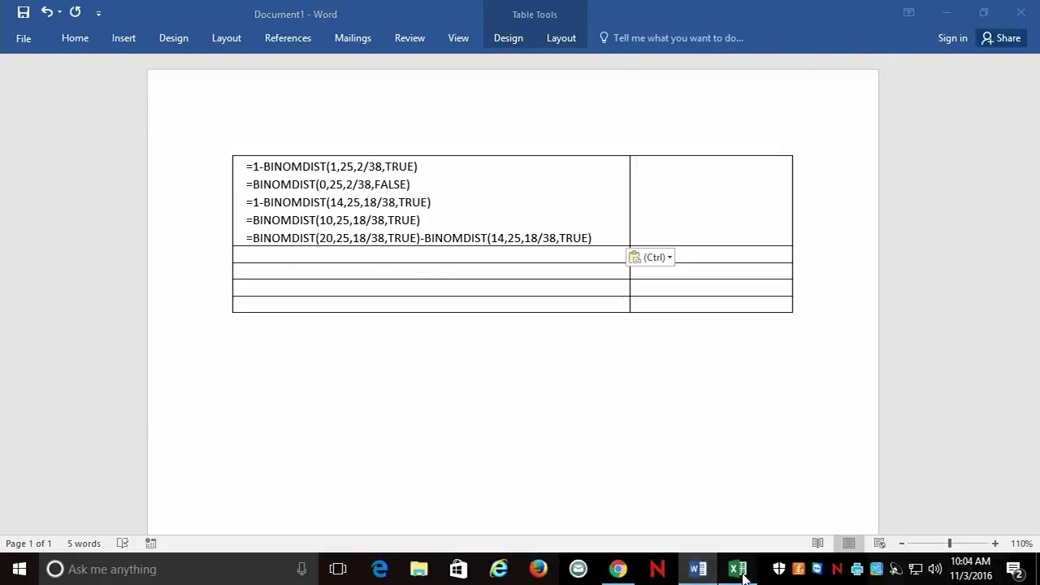
pyautogui.click(738, 569)
pyautogui.hotkey('ctrl', '`')
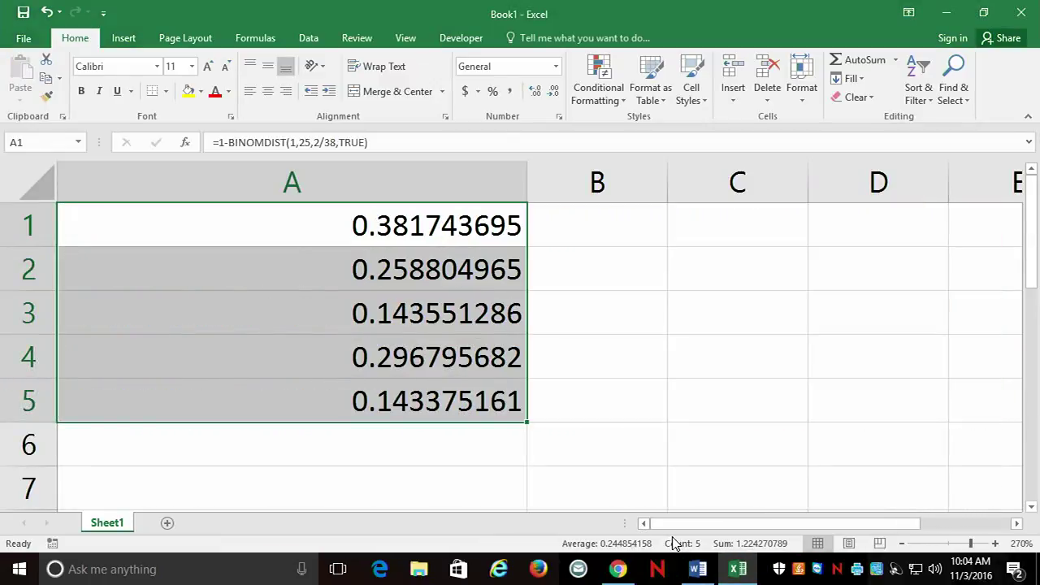
pyautogui.hotkey('ctrl', 'c')
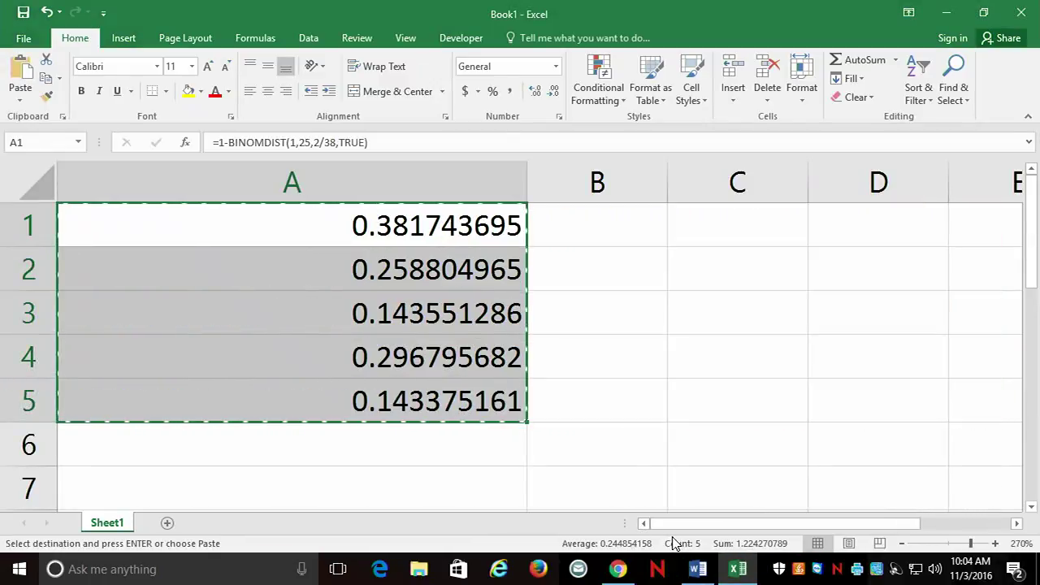
# Step: Switch to Word and paste the copied results into the first cell of the table's second column
pyautogui.click(702, 574)
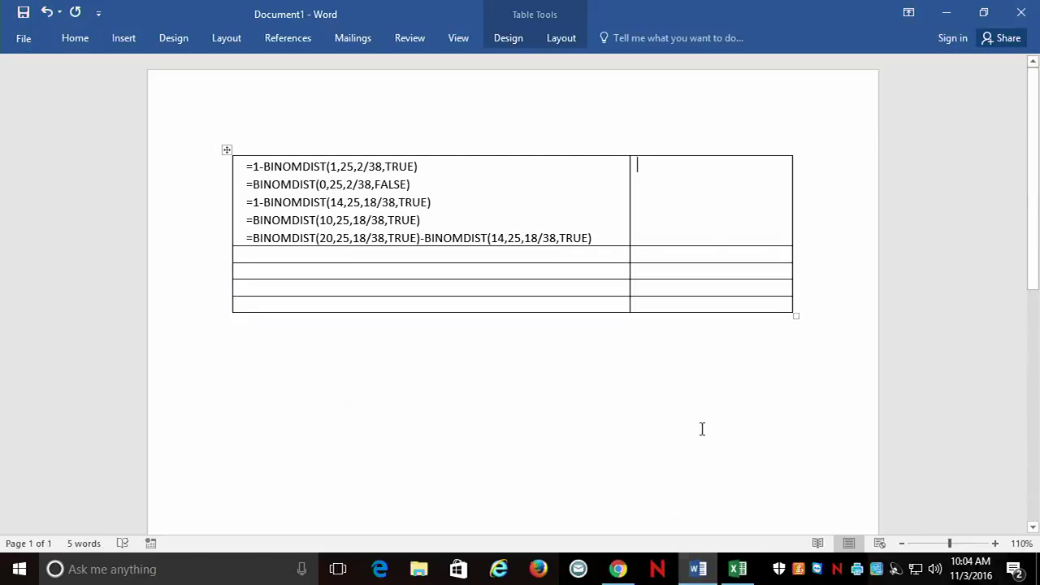
pyautogui.click(67, 41)
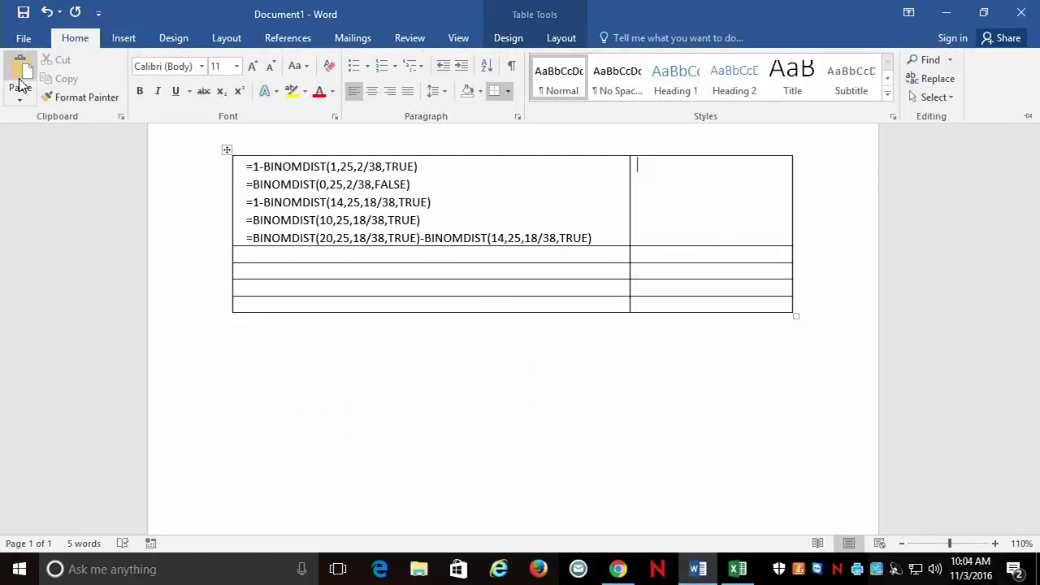
pyautogui.click(18, 68)
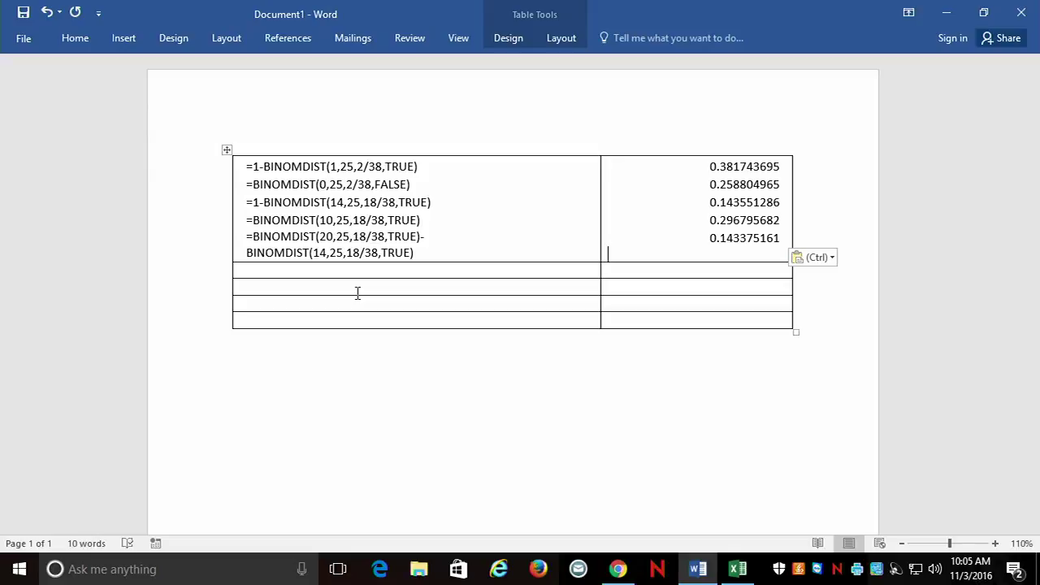
# Step: Switch to Chrome and open the Chapter 6 - Random Variables and Discrete PD folder in the course's Material By Chapter section
pyautogui.click(619, 571)
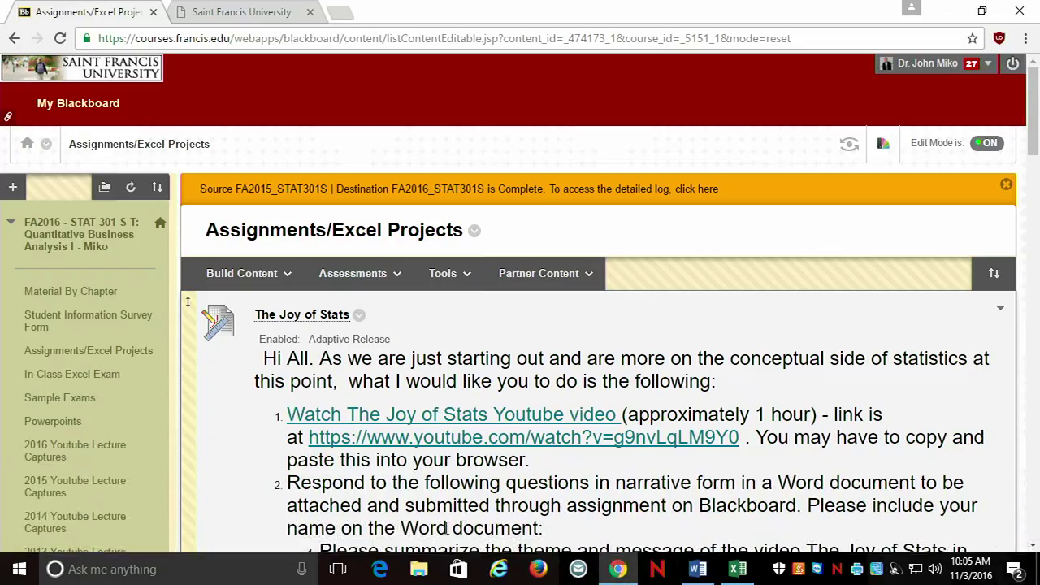
pyautogui.click(90, 299)
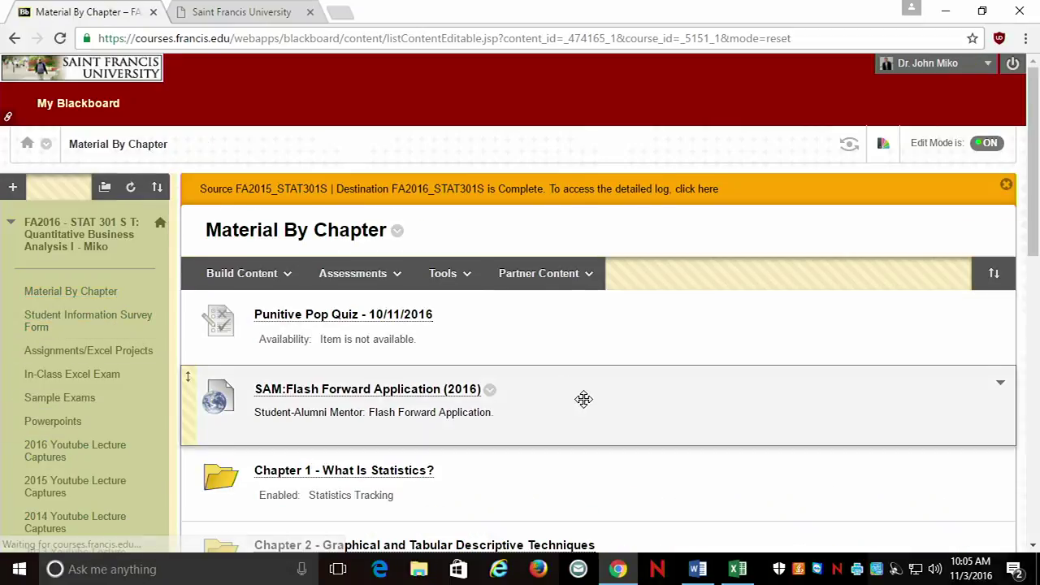
pyautogui.scroll(-6, 583, 398)
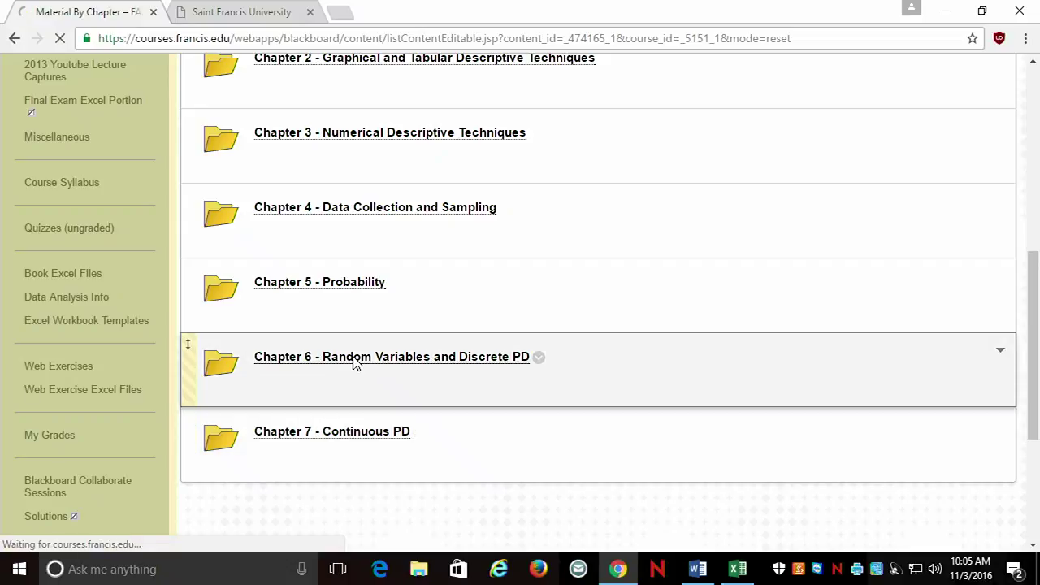
pyautogui.scroll(-5, 476, 341)
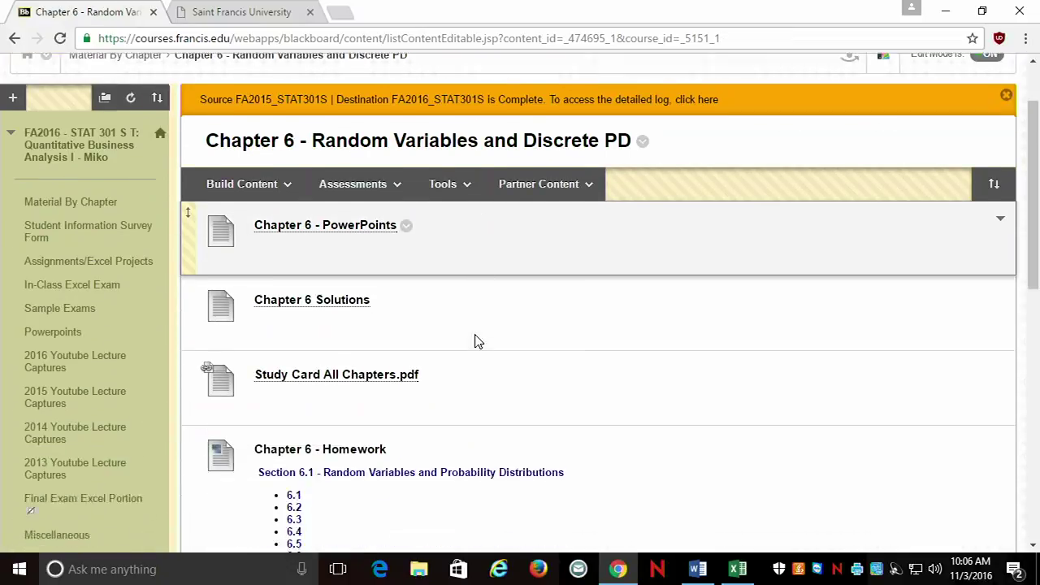
# Step: Open the Chapter 6 PowerPoints presentation in PowerPoint and go through its slides to Example 6.2
pyautogui.scroll(-3, 479, 373)
pyautogui.scroll(6, 460, 399)
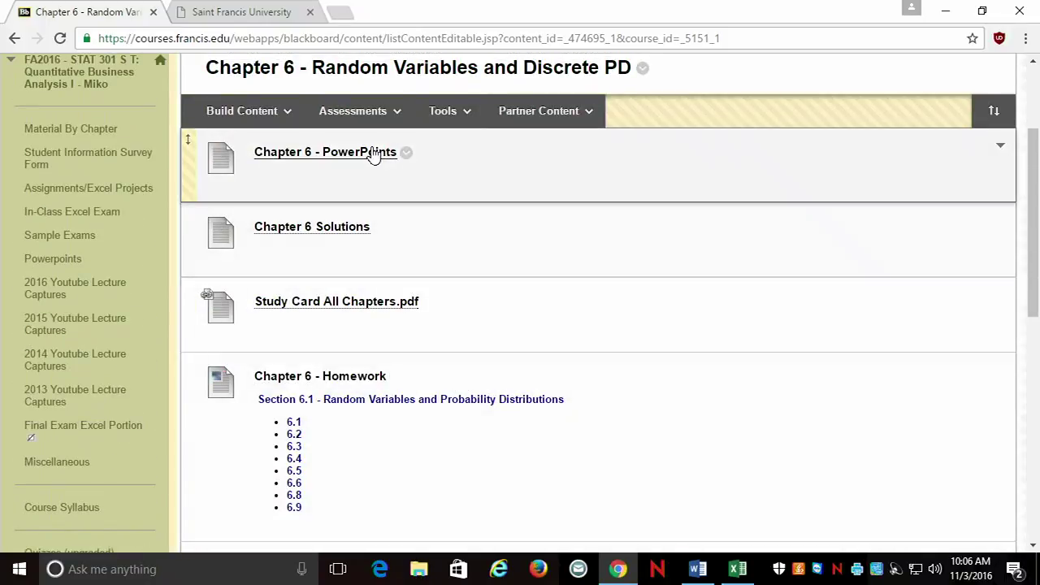
pyautogui.click(372, 153)
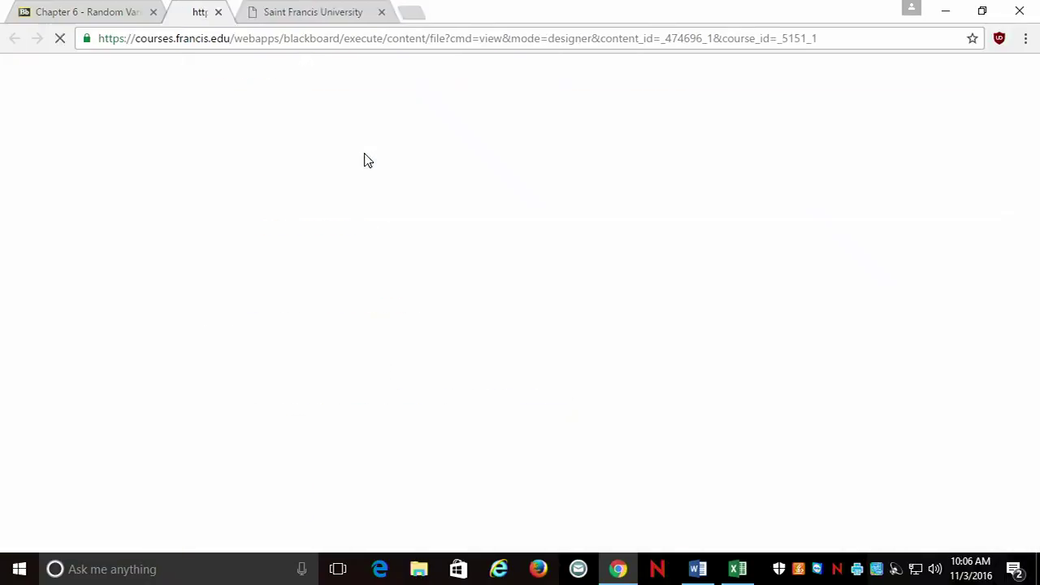
pyautogui.click(167, 535)
pyautogui.click(240, 429)
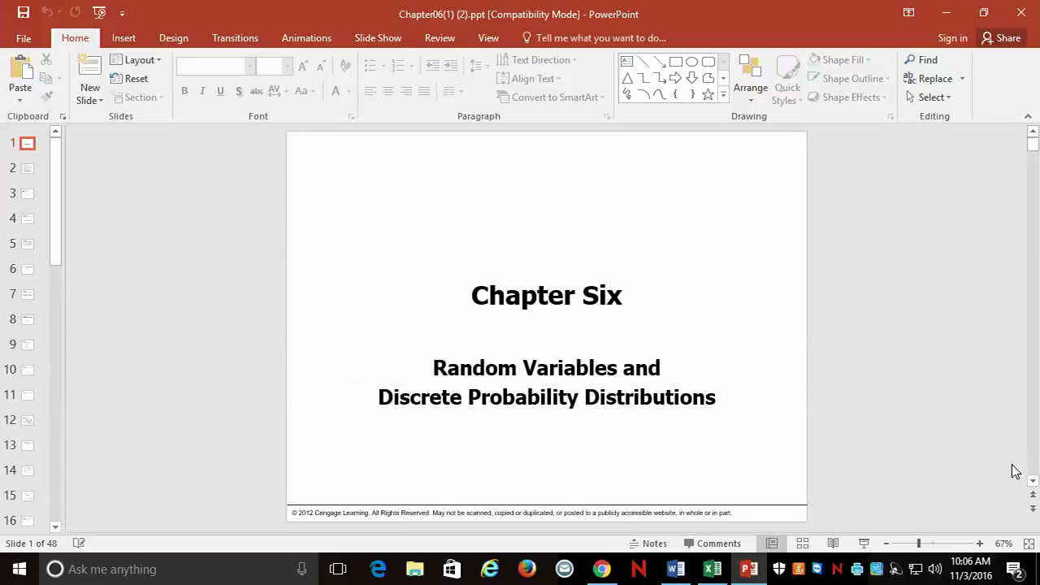
pyautogui.scroll(-4, 1001, 477)
pyautogui.scroll(-9, 1035, 455)
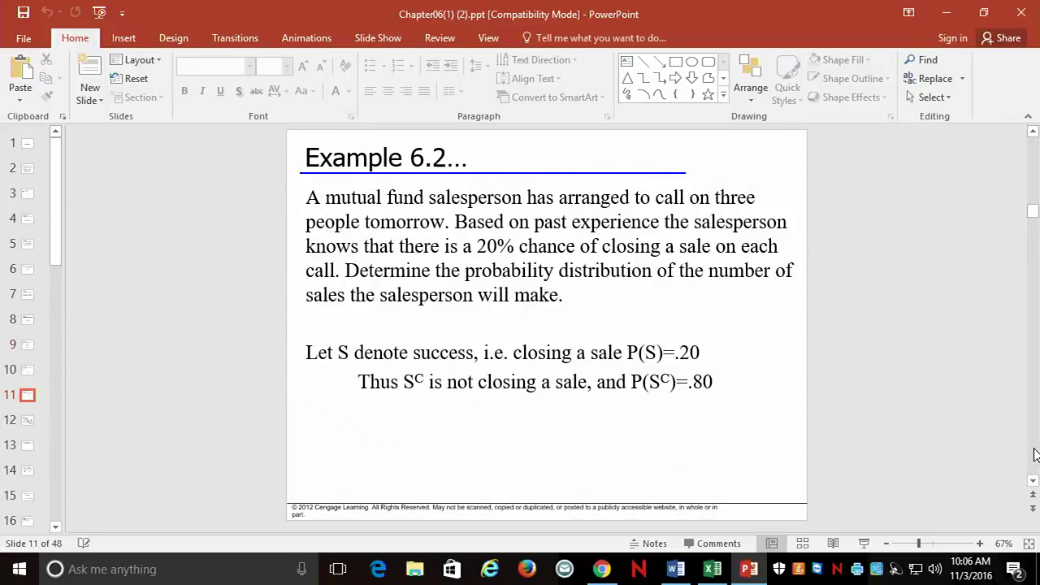
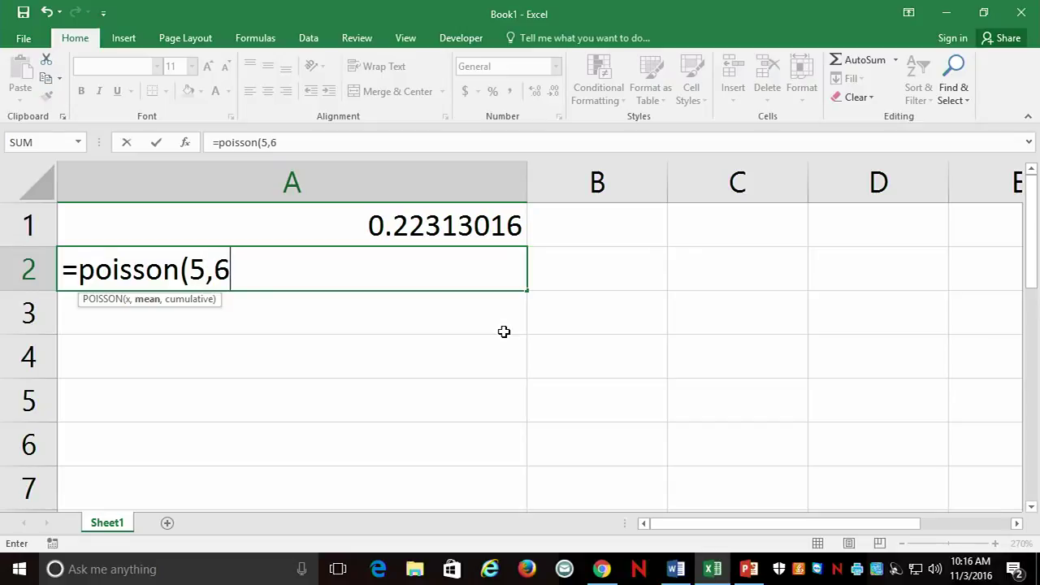
# Step: Complete the formula in A2 as =POISSON(5,6,TRUE) and display the sheet's formulas instead of their results
pyautogui.write(',true')
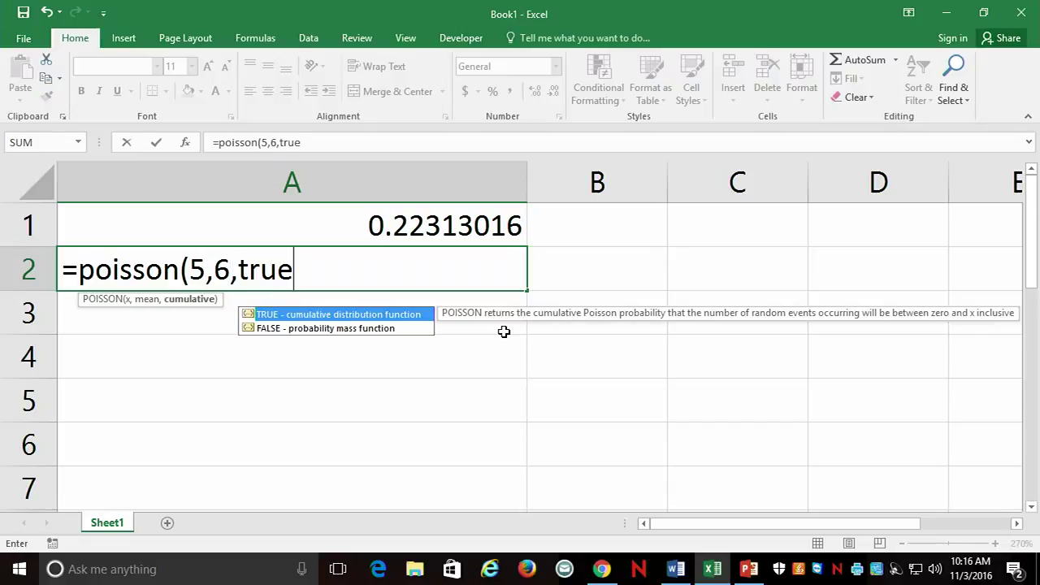
pyautogui.write(')')
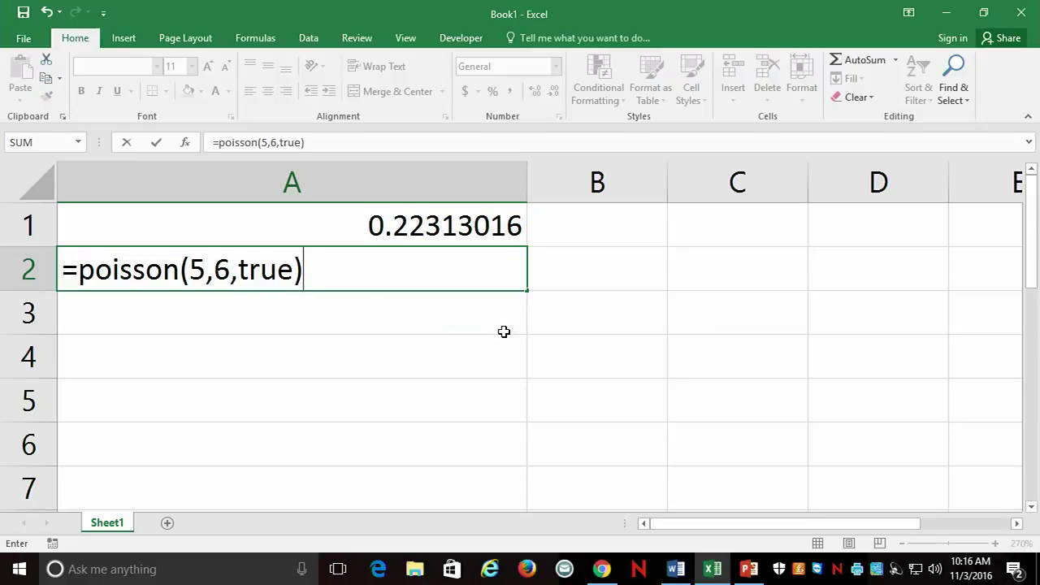
pyautogui.press('Return')
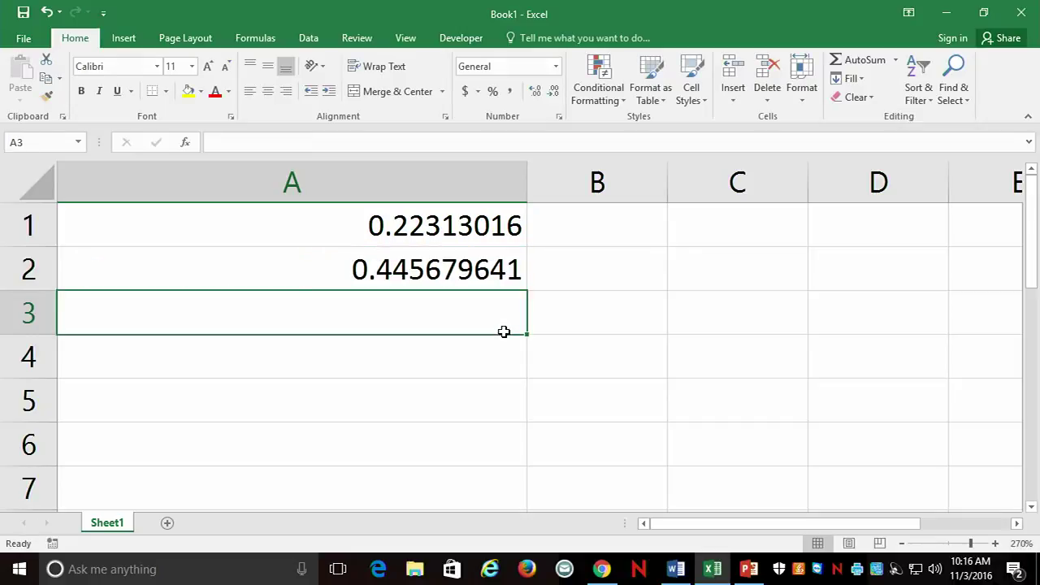
pyautogui.press('Up')
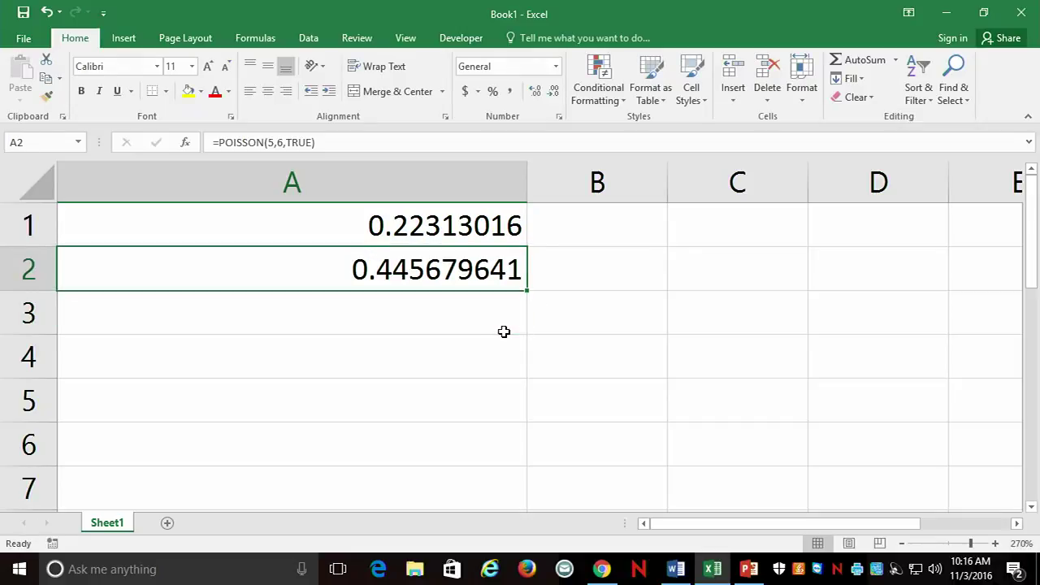
pyautogui.hotkey('ctrl', '`')
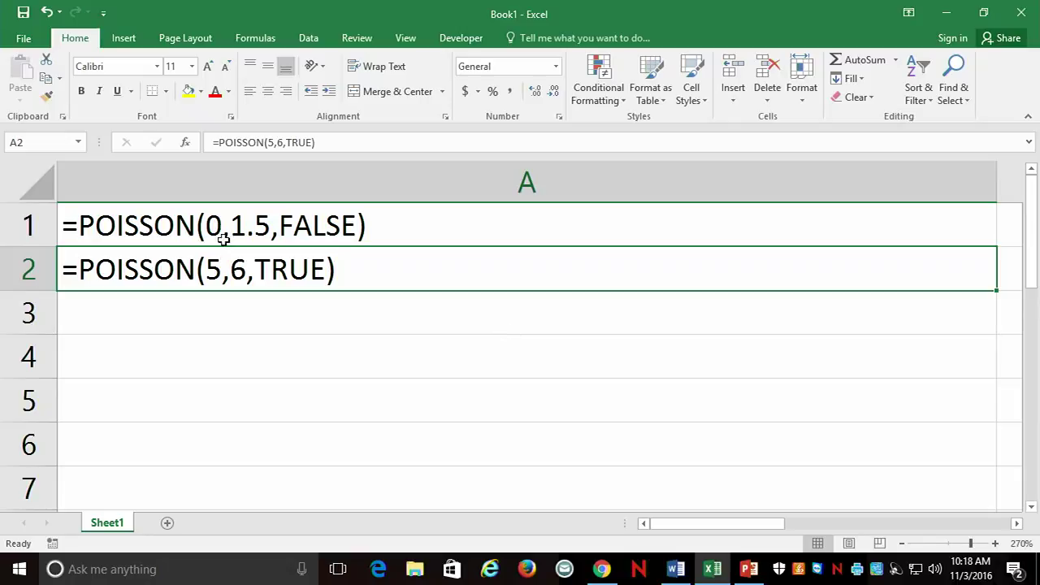
# Step: Clear the two POISSON formulas from A1 and A2 and narrow column A to about half its width
pyautogui.press('Delete')
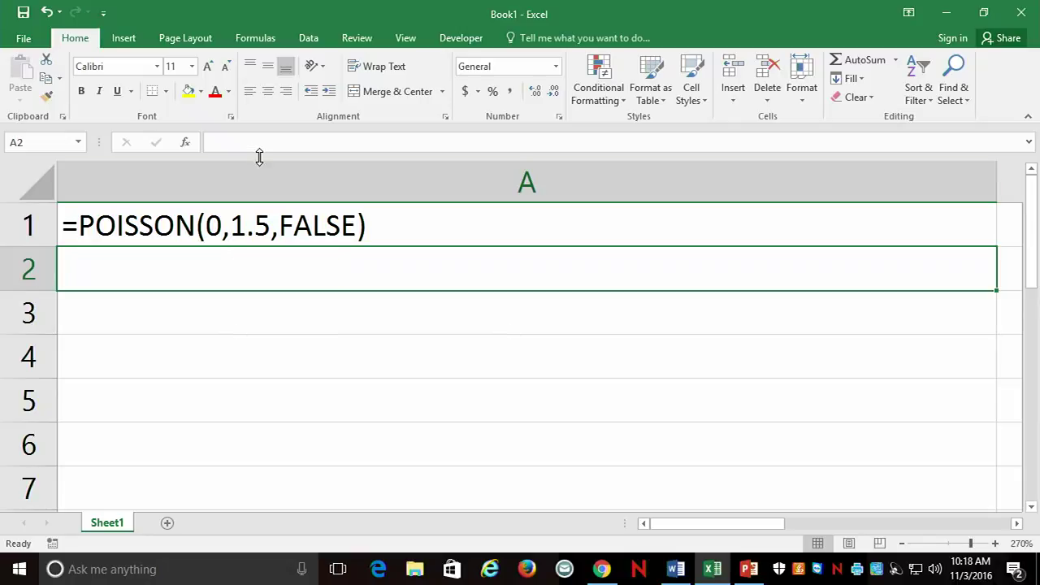
pyautogui.press('Up')
pyautogui.press('Delete')
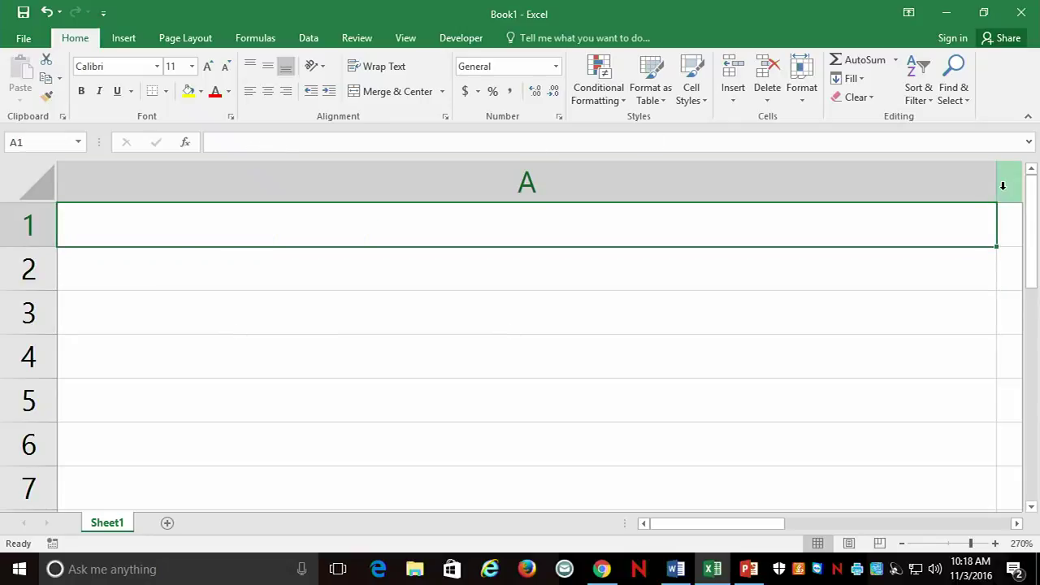
pyautogui.moveTo(999, 182); pyautogui.dragTo(509, 191)
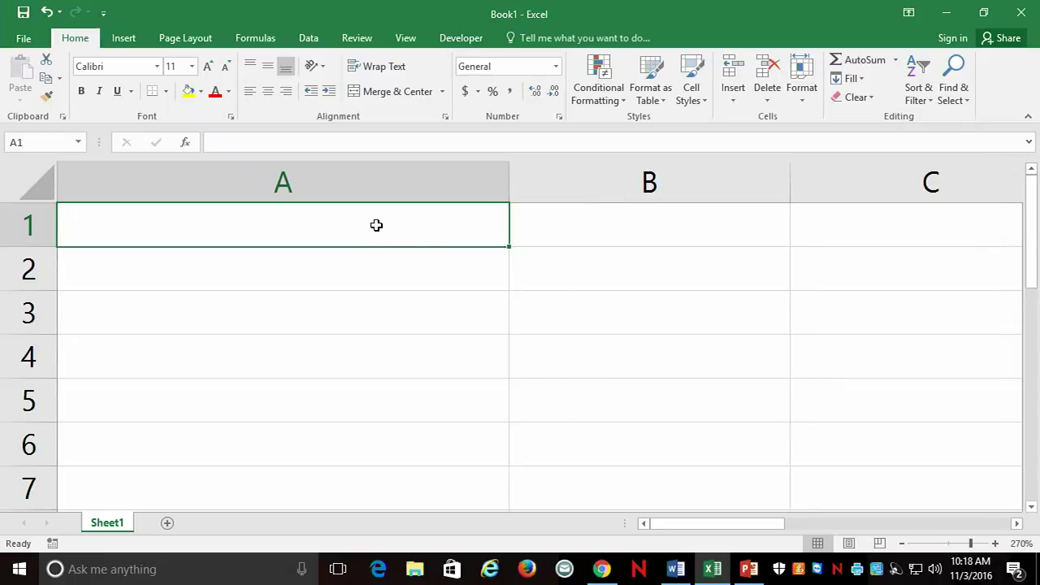
# Step: Enter the headers X in A1 and P(X) in B1, and narrow column A further
pyautogui.write('X')
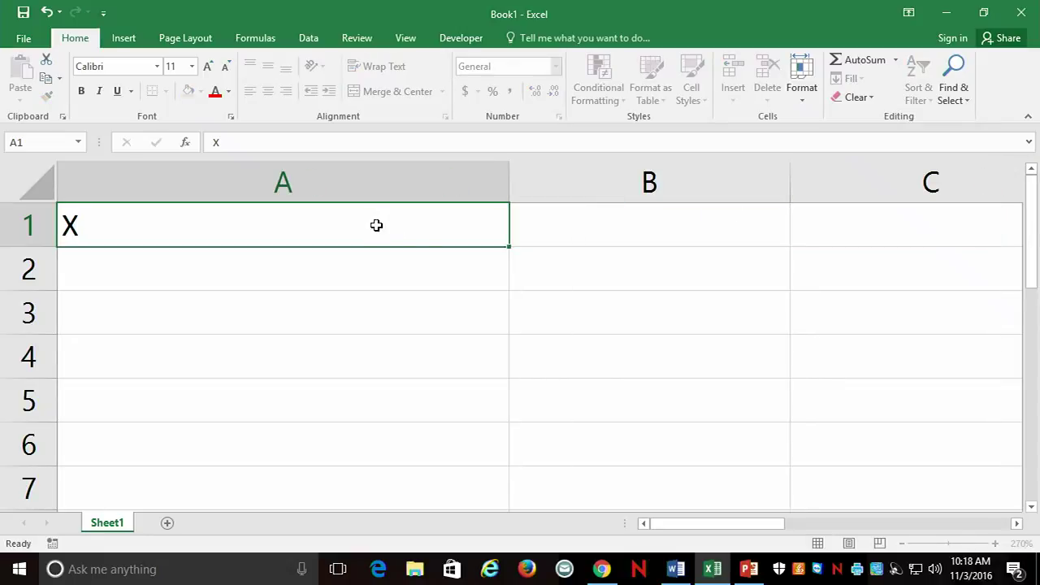
pyautogui.press('Tab')
pyautogui.write('P(X)')
pyautogui.press('BackSpace')
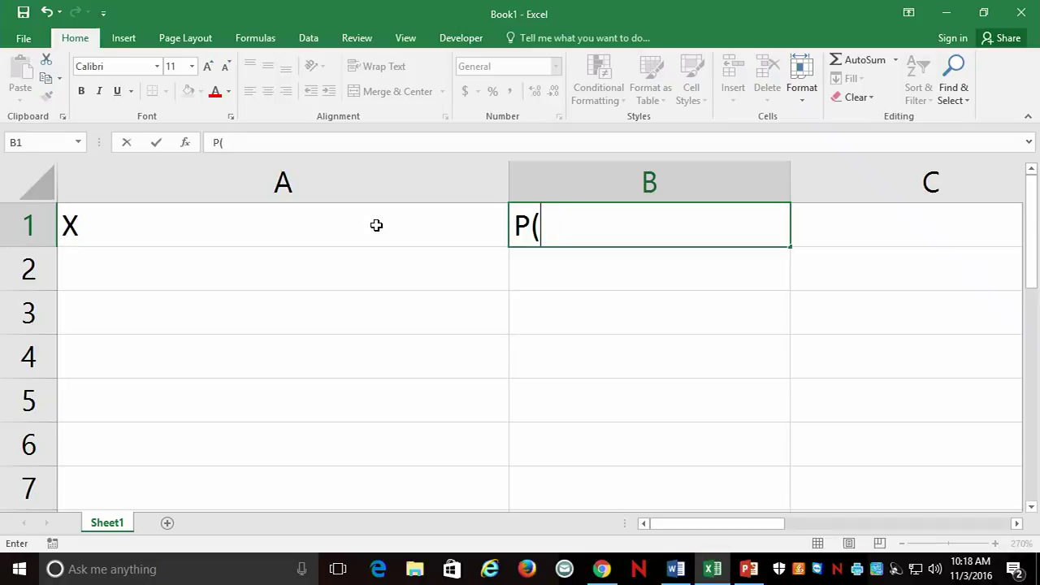
pyautogui.write('X)')
pyautogui.click(376, 225)
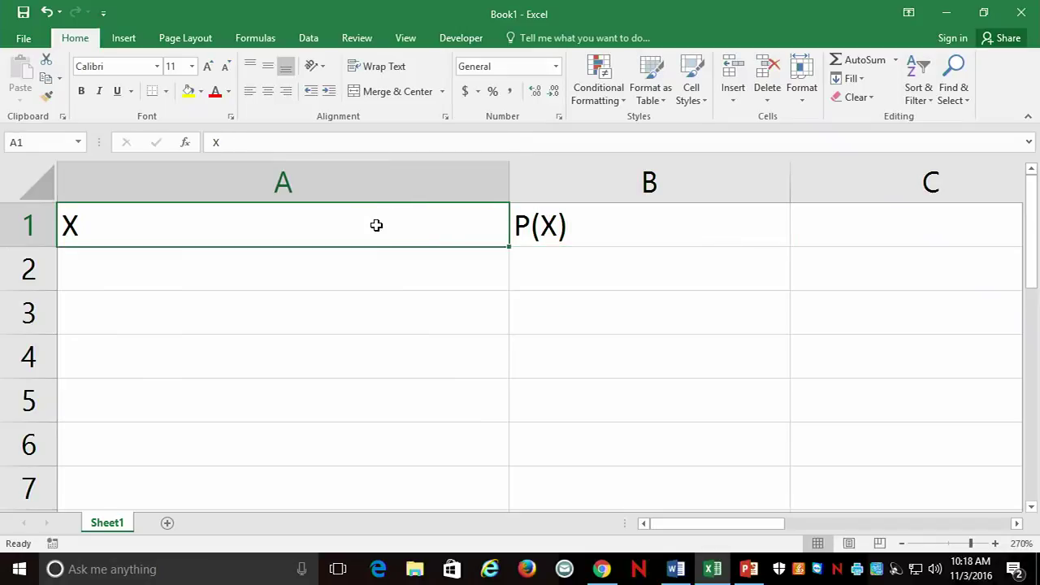
pyautogui.moveTo(510, 176); pyautogui.dragTo(190, 178)
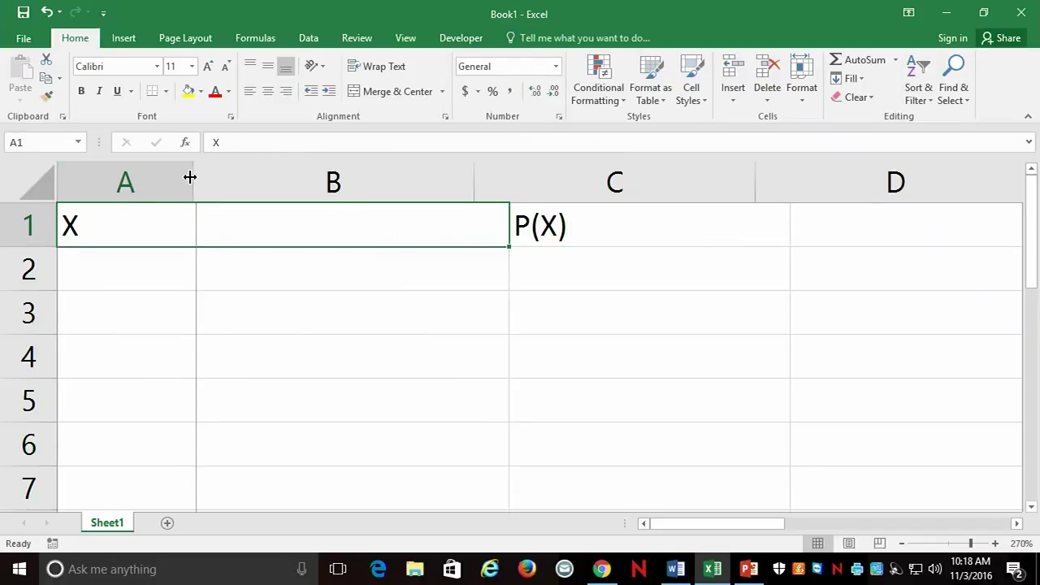
# Step: Enter 0, 1, 2 and 3 from A2 down and extend the series to 25 in A27
pyautogui.click(155, 275)
pyautogui.write('0')
pyautogui.press('Return')
pyautogui.write('1')
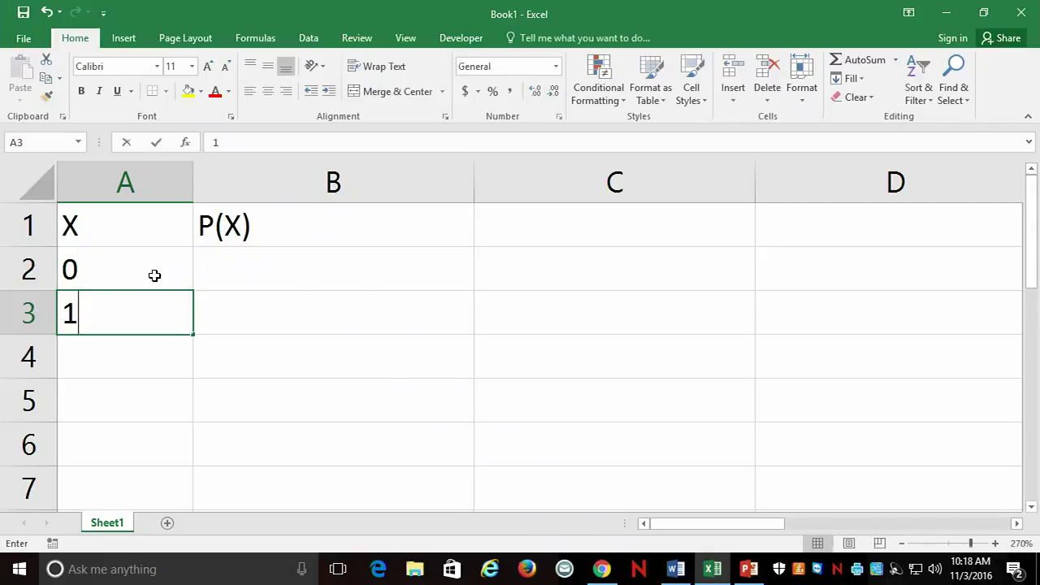
pyautogui.press('Return')
pyautogui.write('2')
pyautogui.press('Return')
pyautogui.write('3')
pyautogui.press('Return')
pyautogui.click(154, 276)
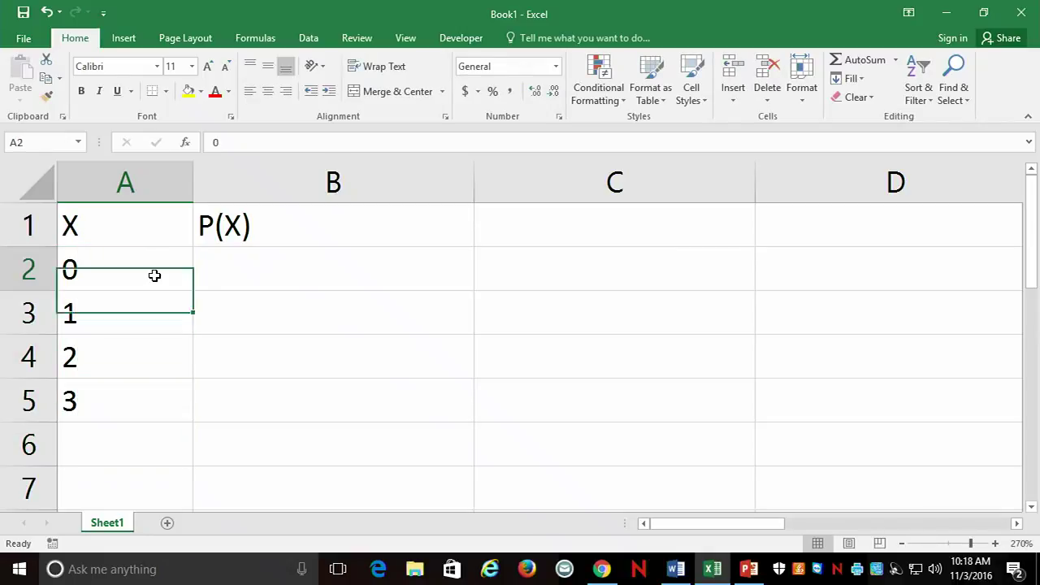
pyautogui.moveTo(155, 275); pyautogui.dragTo(174, 479)
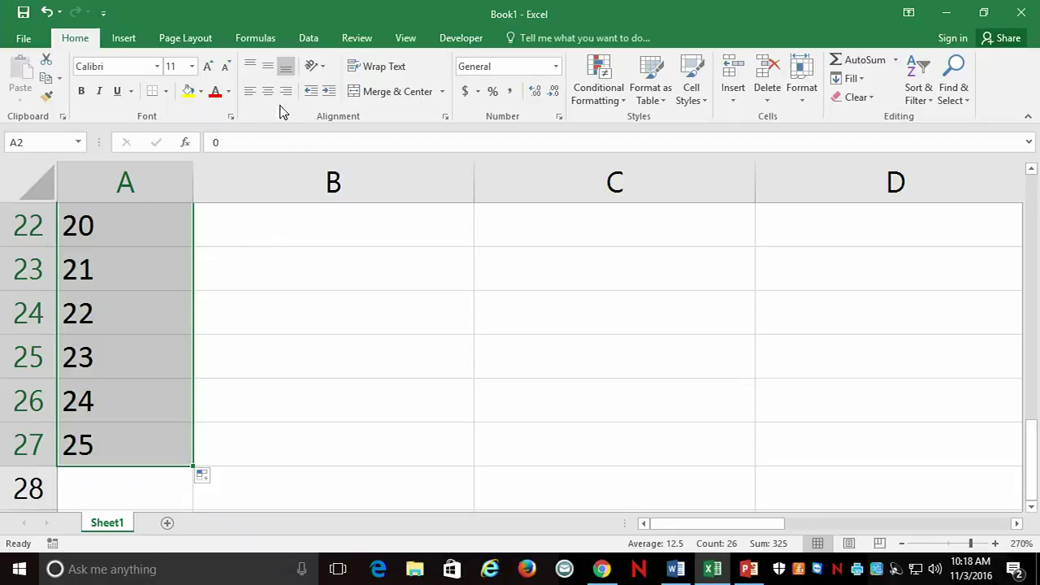
# Step: Center the X values in A2:A27 and zoom the sheet out to 50% to show the whole list
pyautogui.hotkey('ctrl', 'BackSpace')
pyautogui.click(902, 543)
pyautogui.click(901, 543)
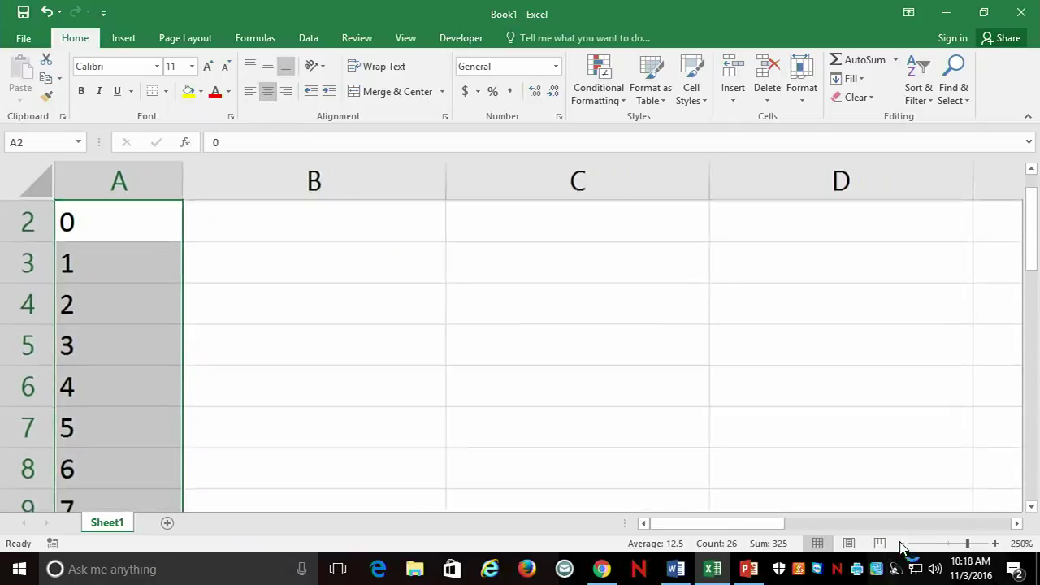
pyautogui.click(901, 543)
pyautogui.click(902, 543)
pyautogui.click(902, 543)
pyautogui.click(902, 543)
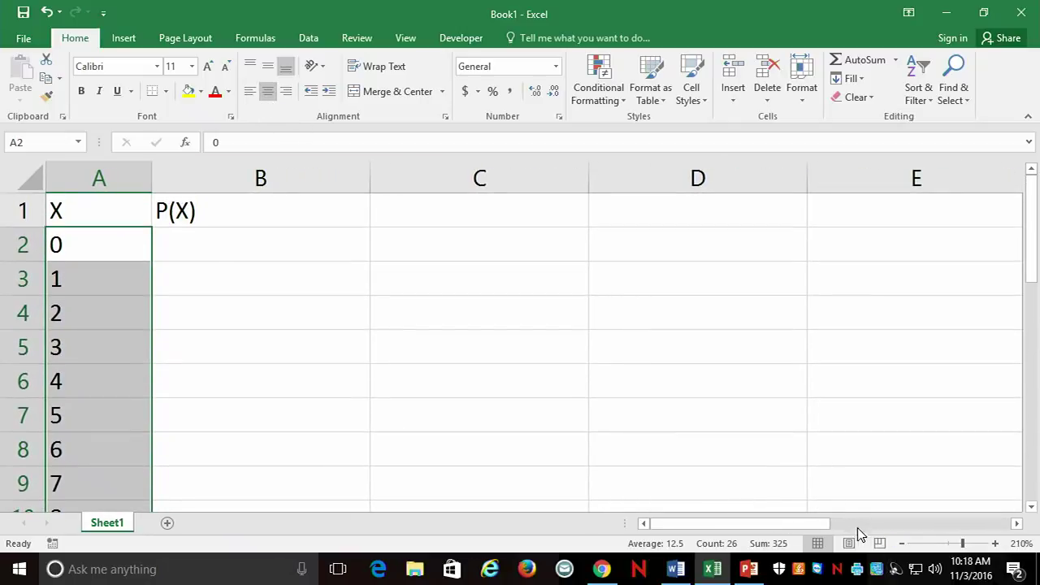
pyautogui.click(902, 544)
pyautogui.click(901, 544)
pyautogui.click(901, 543)
pyautogui.click(901, 544)
pyautogui.click(901, 543)
pyautogui.click(901, 544)
pyautogui.click(902, 544)
pyautogui.click(902, 544)
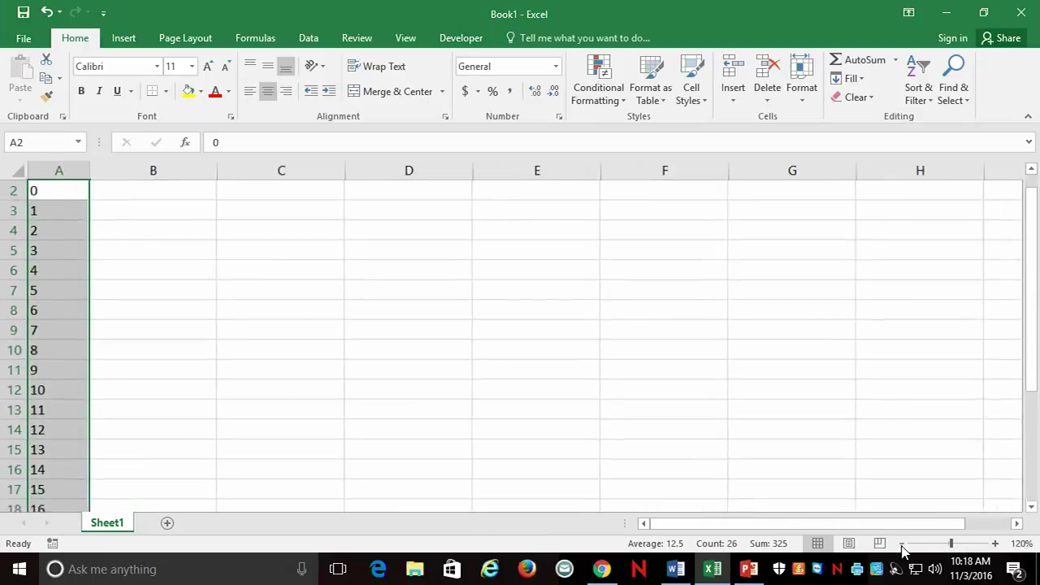
pyautogui.click(902, 543)
pyautogui.click(902, 543)
pyautogui.click(902, 543)
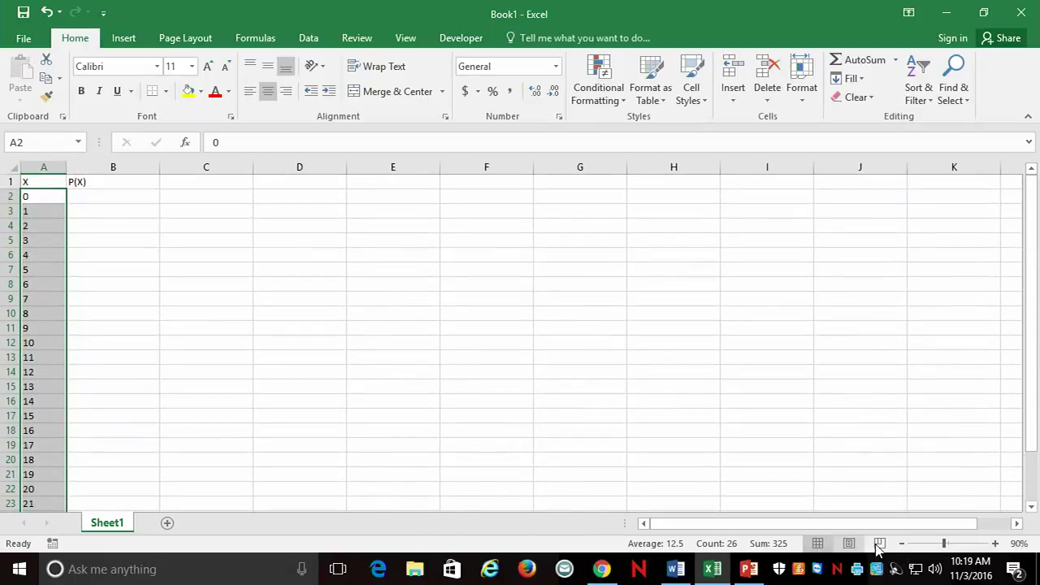
pyautogui.click(901, 543)
pyautogui.click(902, 543)
pyautogui.click(901, 543)
pyautogui.click(902, 543)
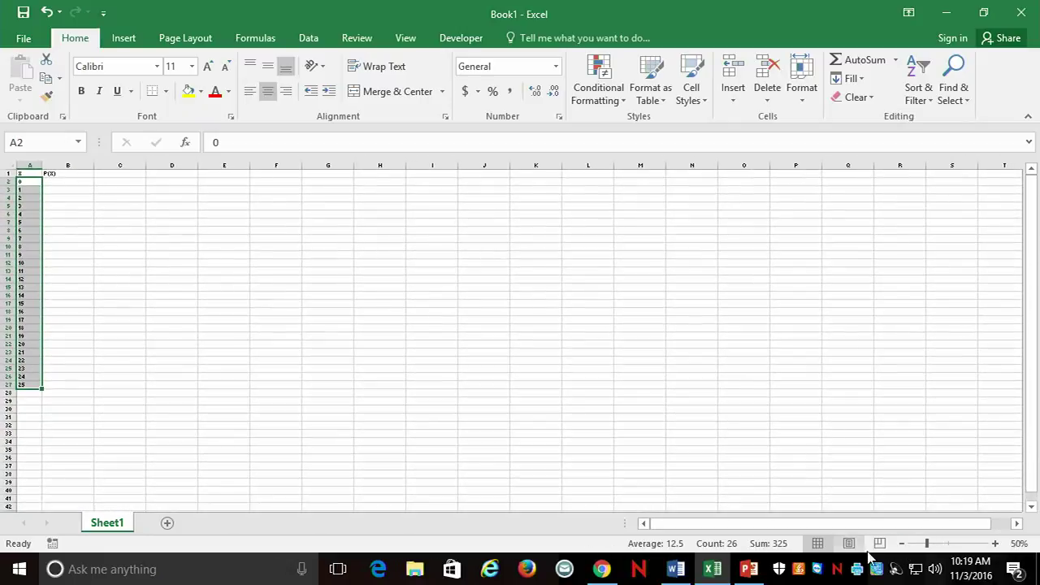
# Step: Center the contents of the whole X column A and P(X) column B
pyautogui.click(995, 543)
pyautogui.click(995, 543)
pyautogui.click(995, 543)
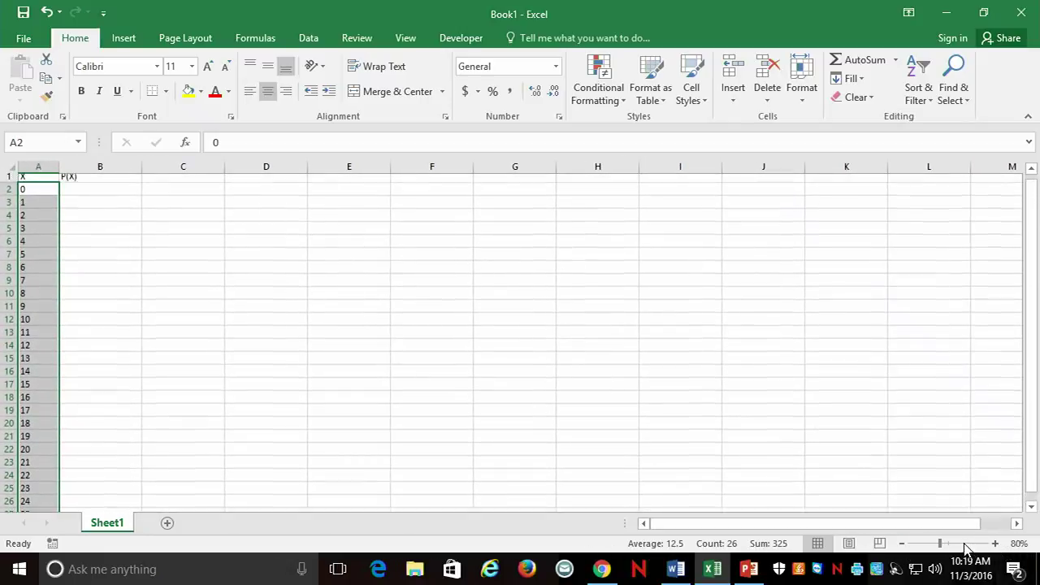
pyautogui.click(34, 166)
pyautogui.click(268, 91)
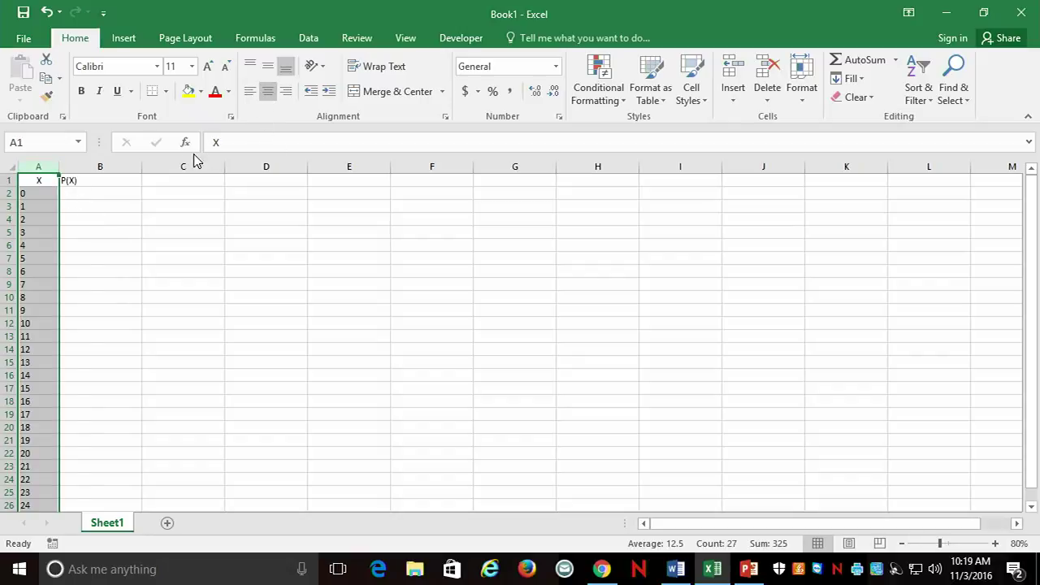
pyautogui.click(100, 165)
pyautogui.click(268, 91)
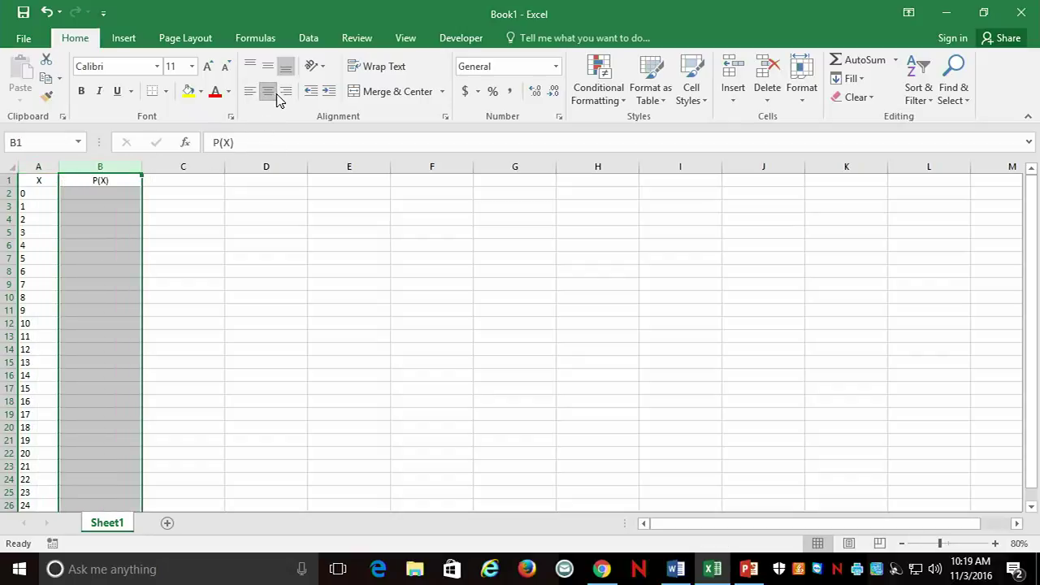
pyautogui.click(246, 290)
pyautogui.click(36, 166)
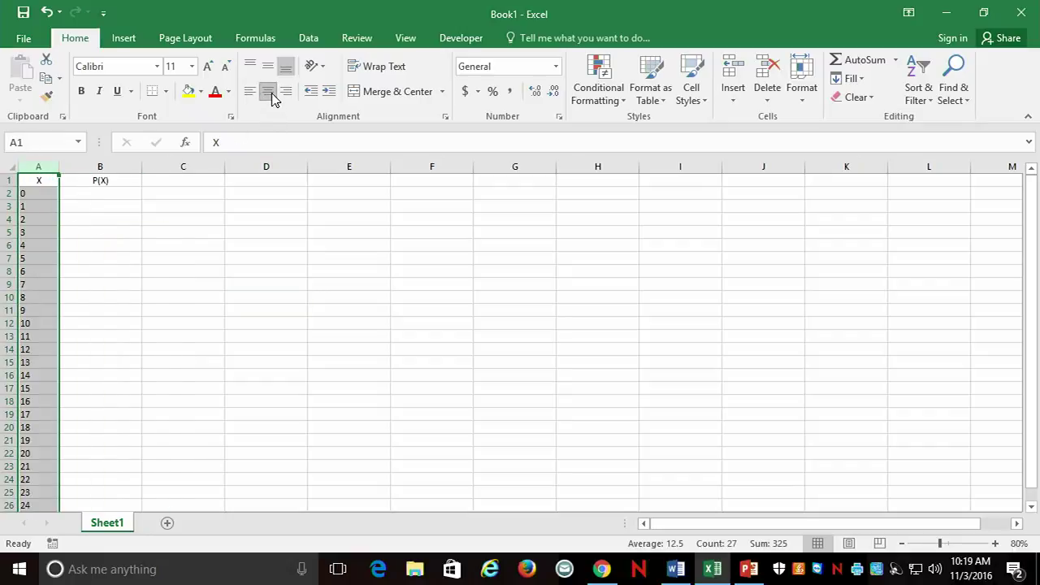
pyautogui.moveTo(35, 195); pyautogui.dragTo(36, 208)
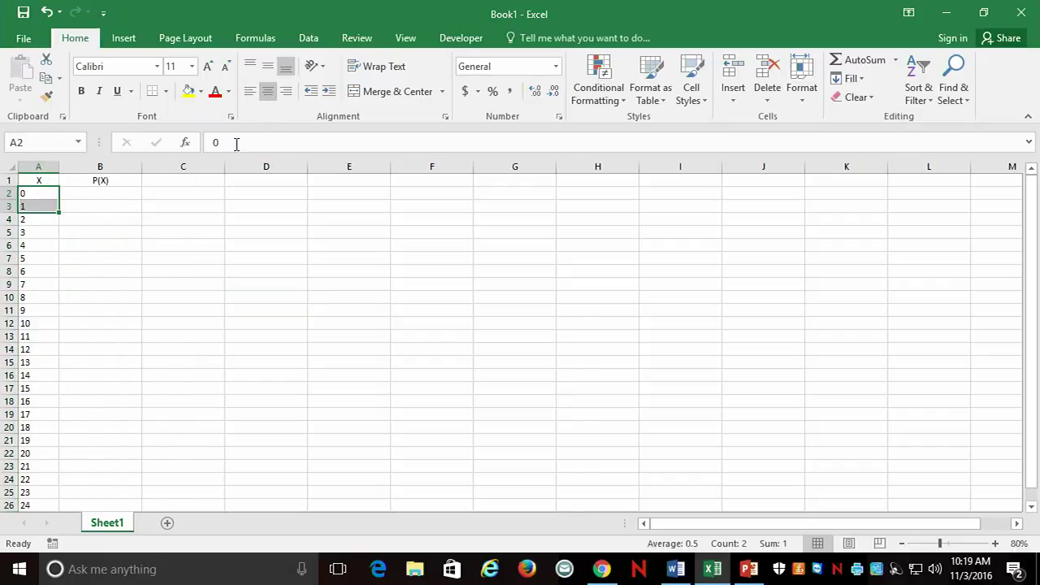
pyautogui.click(239, 252)
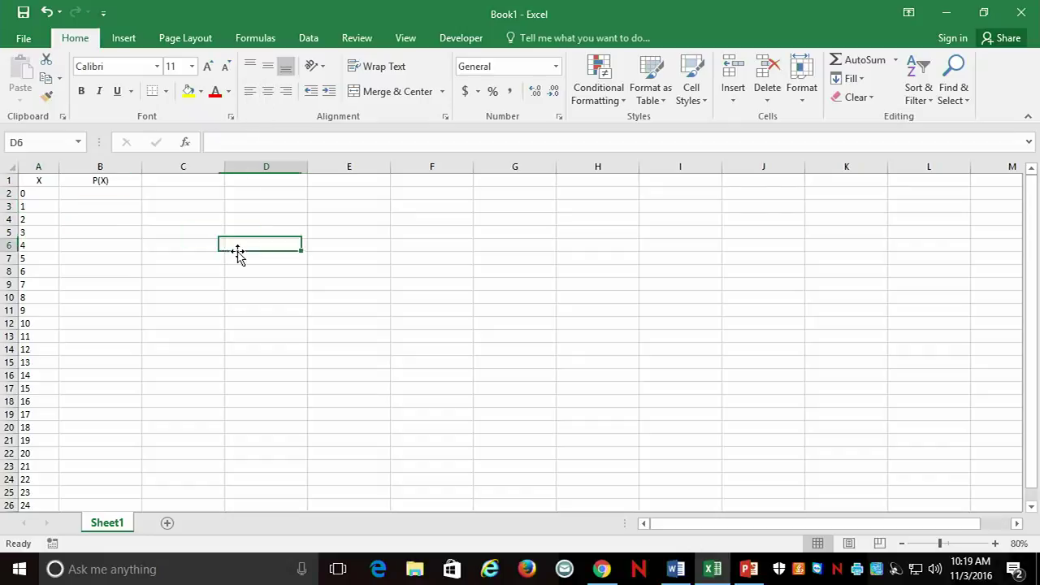
pyautogui.click(107, 196)
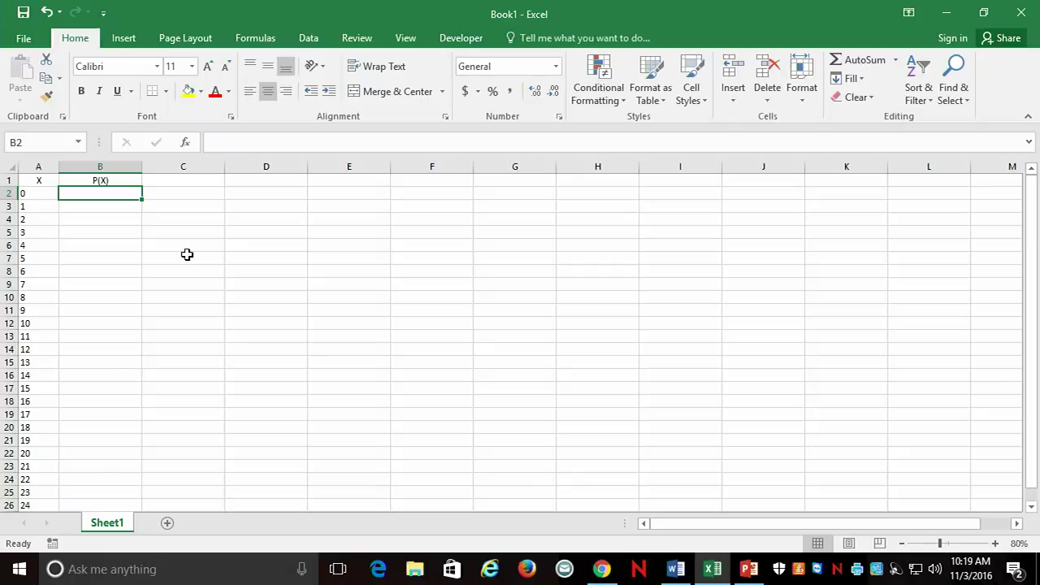
pyautogui.write('=p')
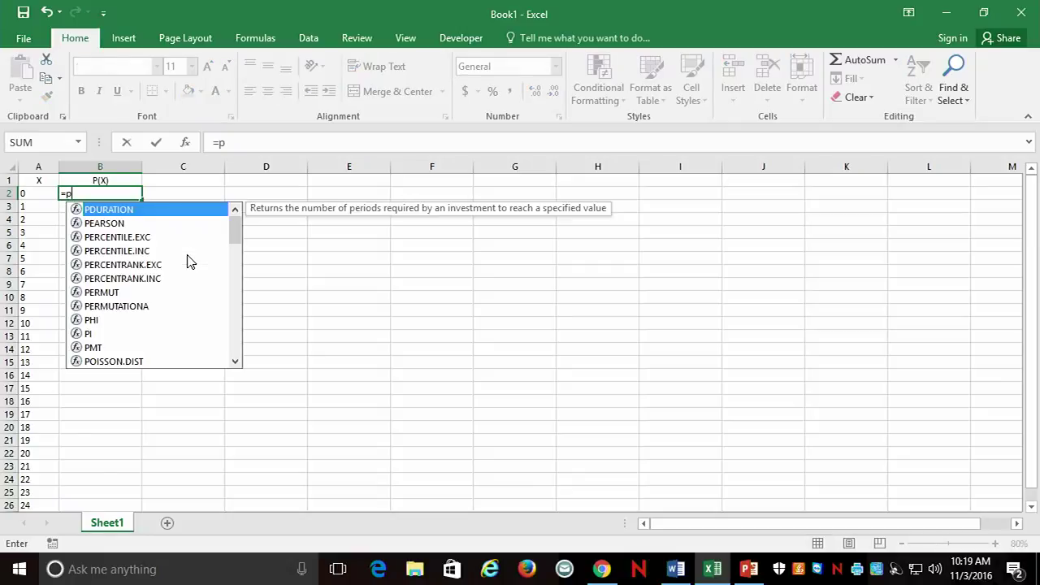
pyautogui.press('Escape')
pyautogui.press('Escape')
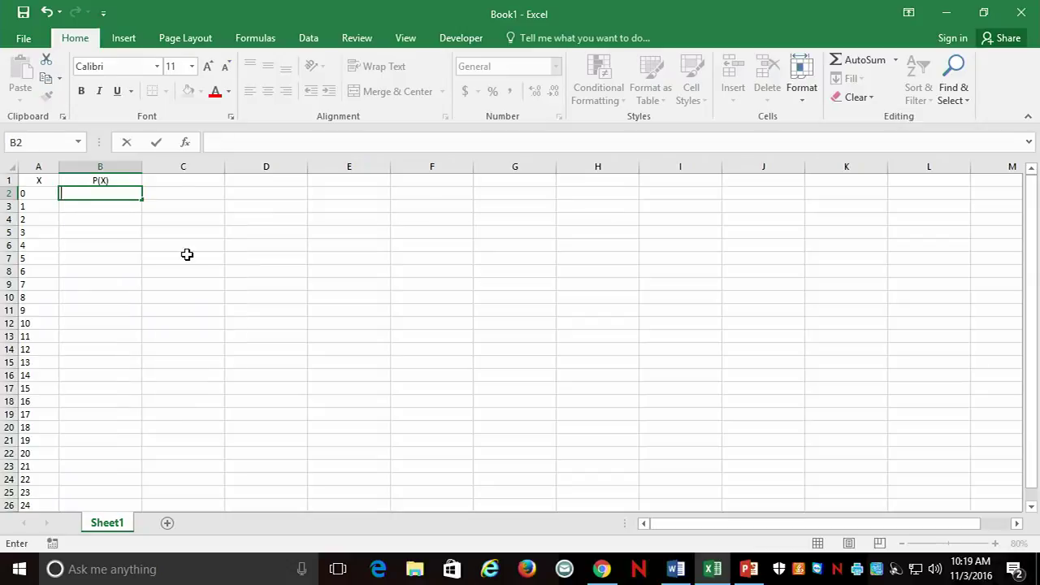
pyautogui.click(829, 427)
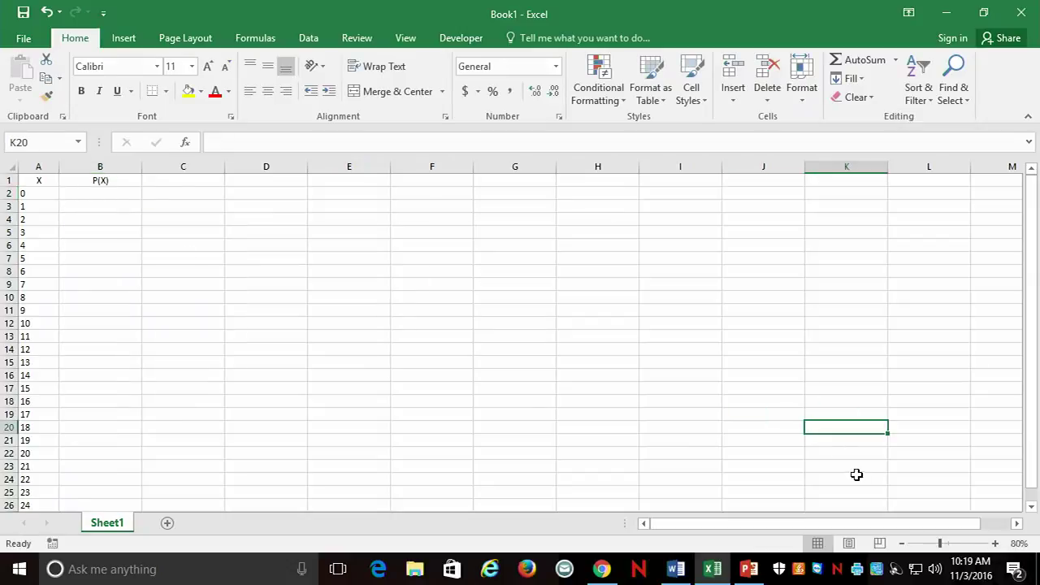
# Step: Enter =POISSON(A2,10,FALSE) in B2 and switch the sheet from formula view to calculated values
pyautogui.click(995, 543)
pyautogui.click(995, 543)
pyautogui.click(995, 543)
pyautogui.click(995, 543)
pyautogui.click(995, 543)
pyautogui.click(995, 543)
pyautogui.moveTo(867, 527); pyautogui.dragTo(634, 529)
pyautogui.scroll(2, 280, 423)
pyautogui.click(174, 225)
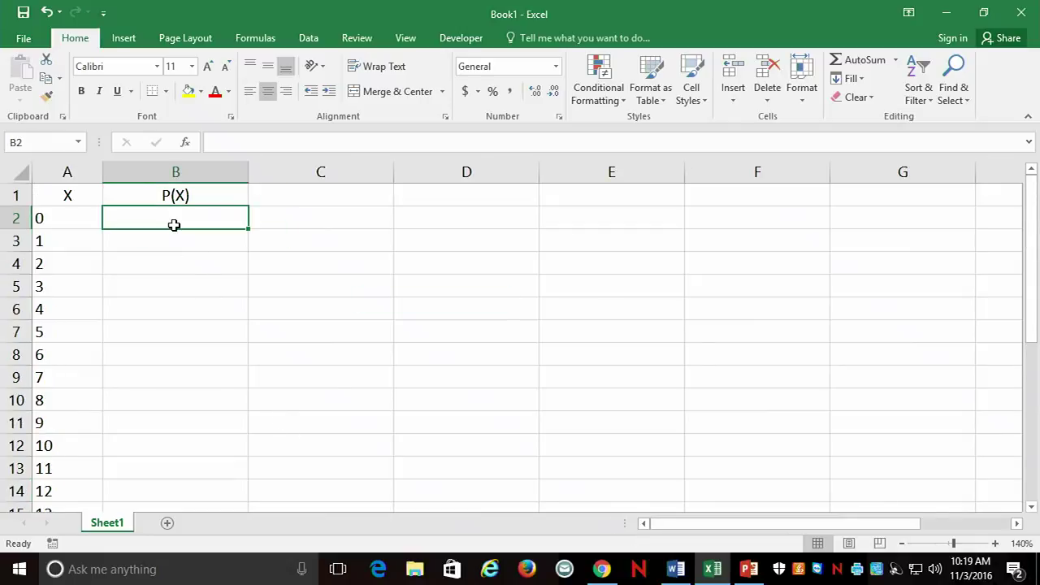
pyautogui.write('=poisson(')
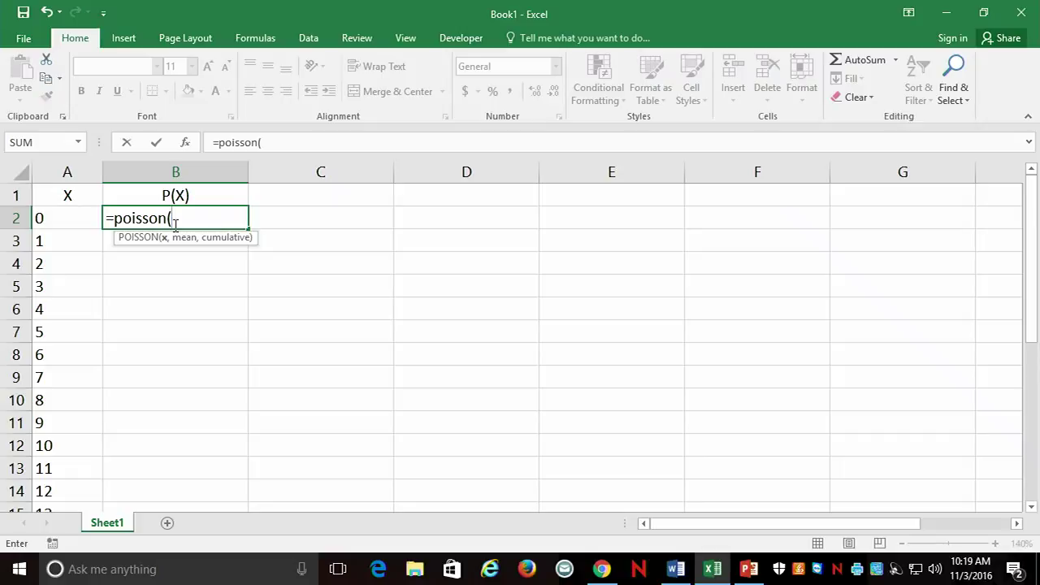
pyautogui.write('a2,')
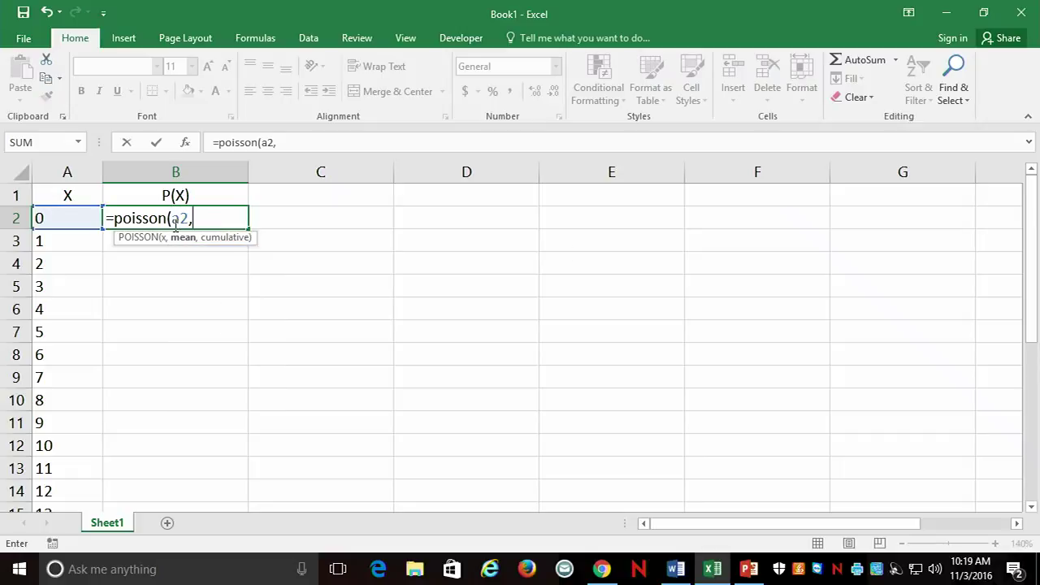
pyautogui.write('10,')
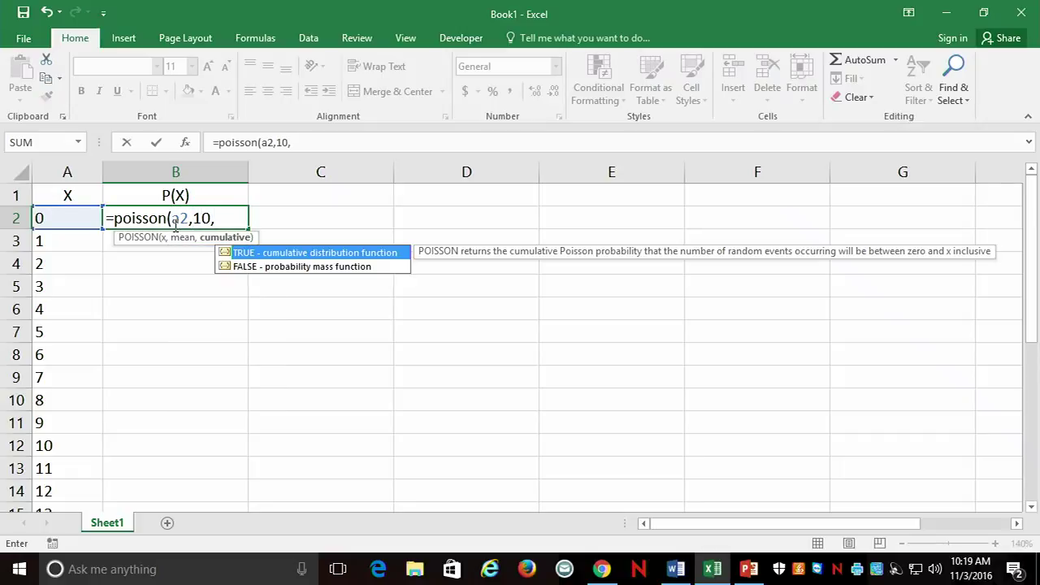
pyautogui.write('false)')
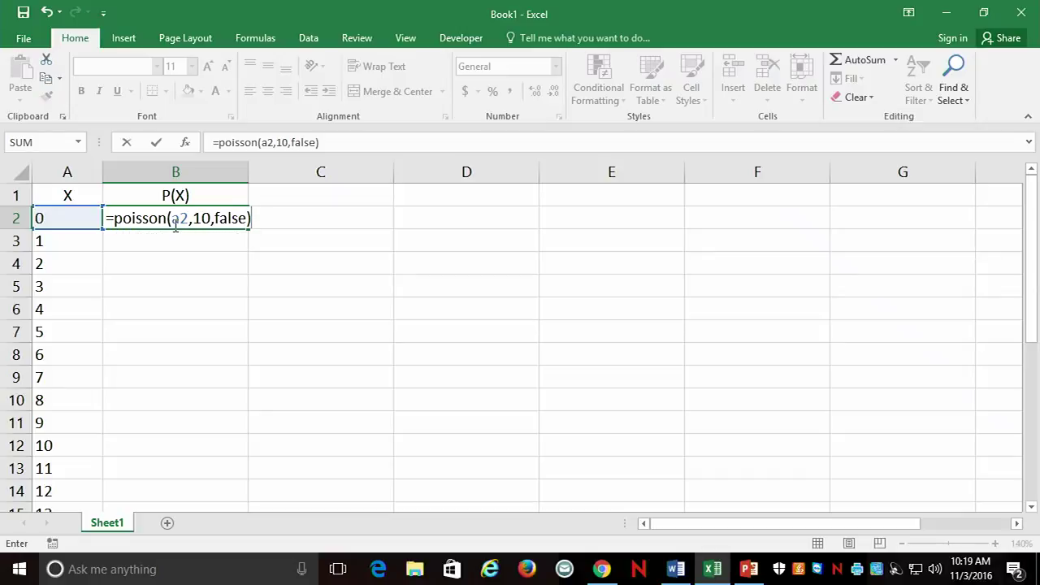
pyautogui.press('Return')
pyautogui.click(174, 225)
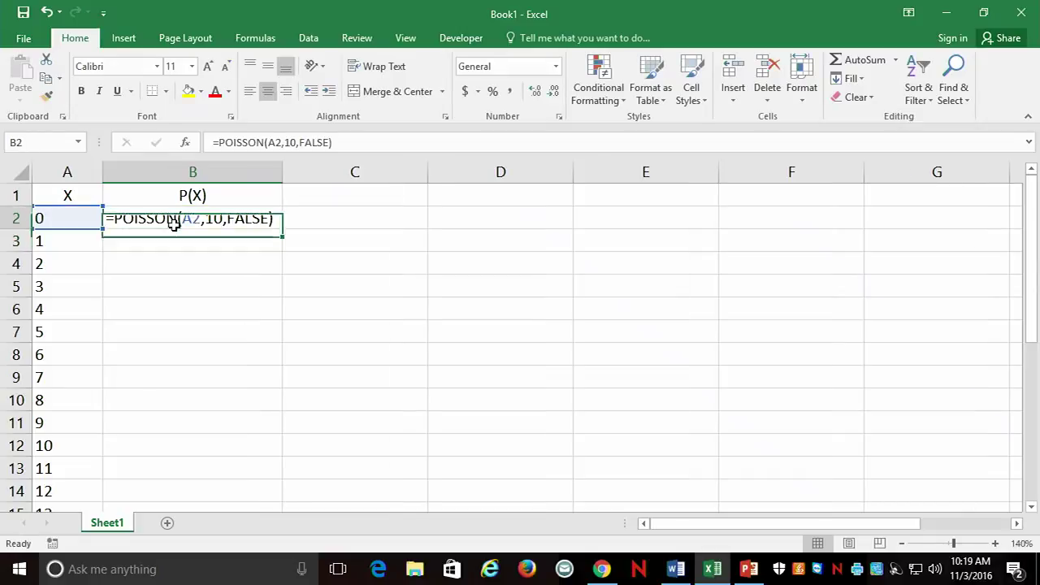
pyautogui.hotkey('ctrl', '`')
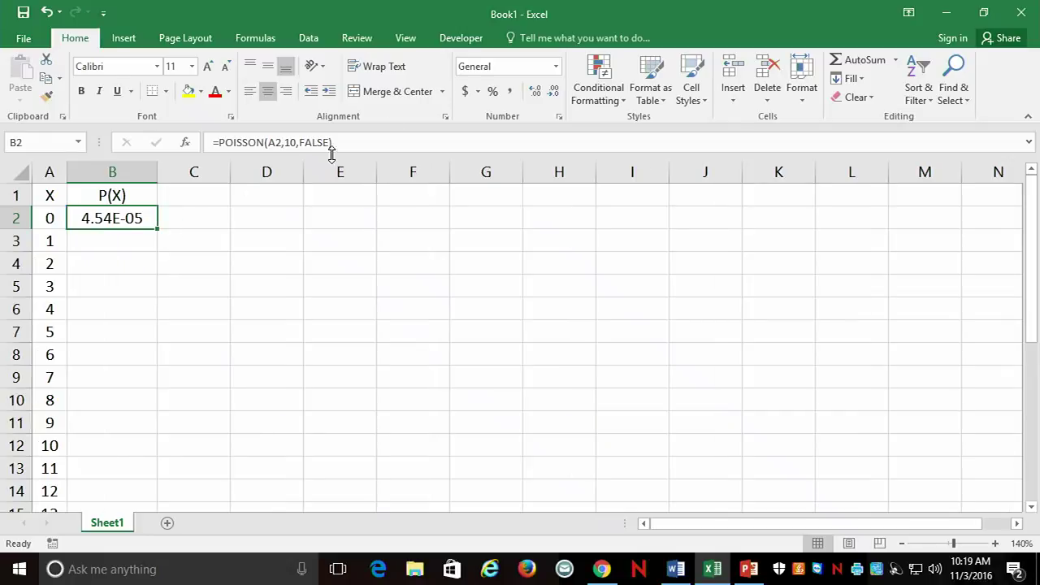
pyautogui.click(535, 91)
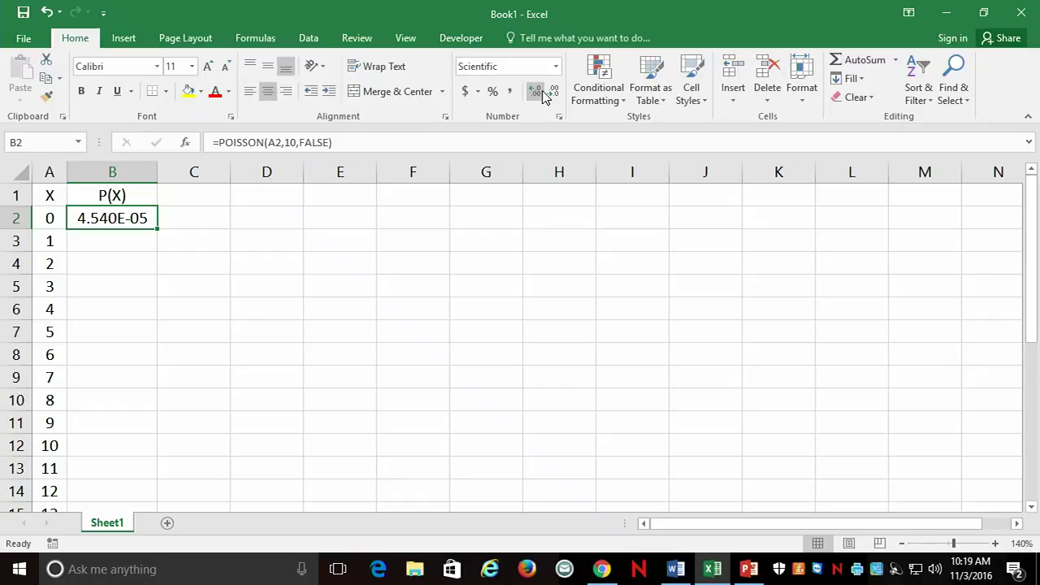
pyautogui.click(553, 91)
pyautogui.click(553, 91)
pyautogui.click(553, 91)
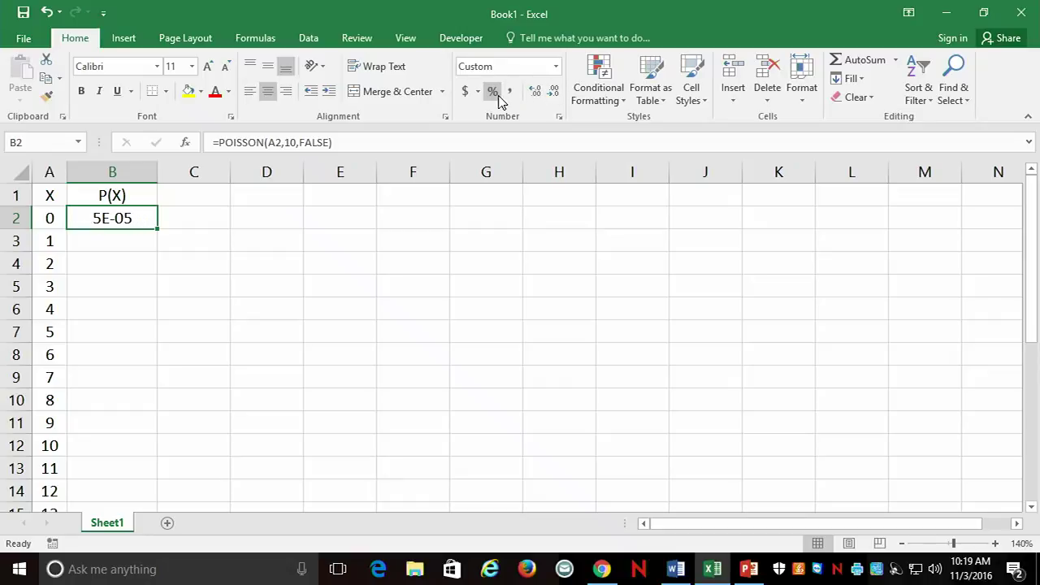
# Step: Format the probability in B2 as a percentage with five decimal places
pyautogui.click(496, 93)
pyautogui.click(535, 91)
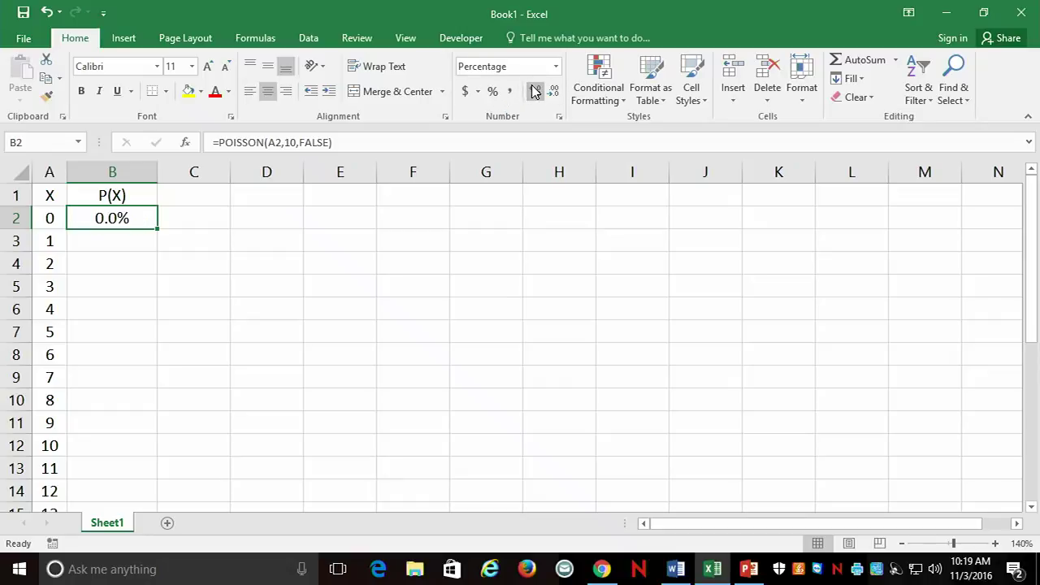
pyautogui.click(535, 91)
pyautogui.click(535, 91)
pyautogui.click(535, 91)
pyautogui.click(535, 91)
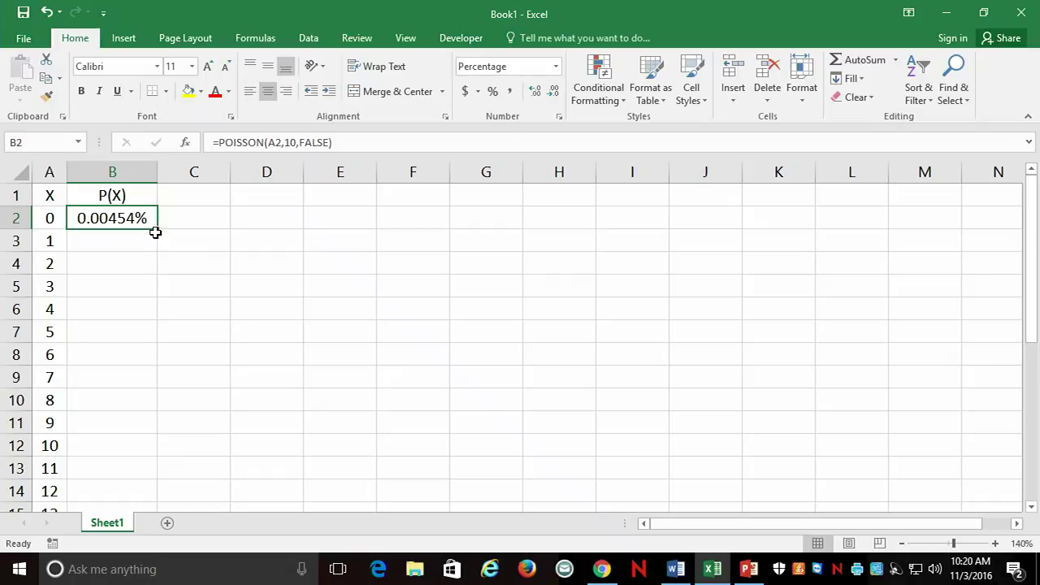
# Step: Fill the POISSON formula from B2 down to B27 and check the formulas in B2 and B4
pyautogui.moveTo(157, 228); pyautogui.dragTo(163, 522)
pyautogui.moveTo(164, 569); pyautogui.dragTo(165, 500)
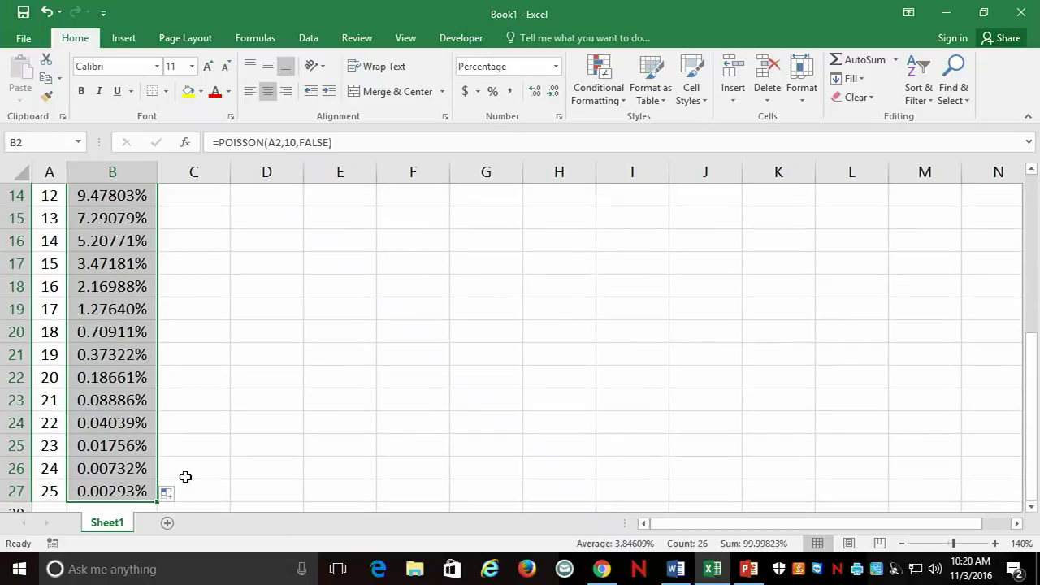
pyautogui.scroll(4, 234, 469)
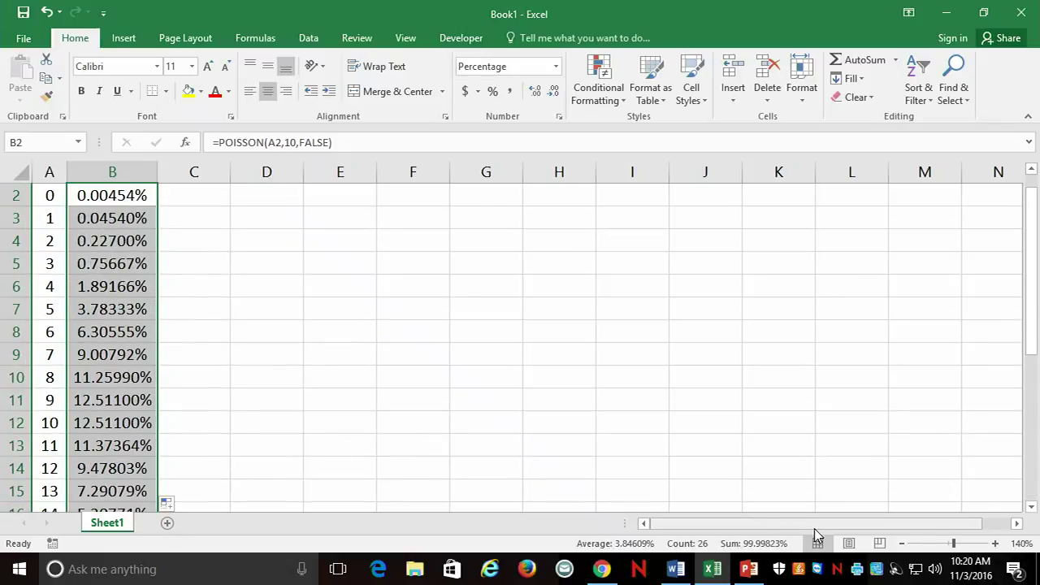
pyautogui.scroll(1, 734, 512)
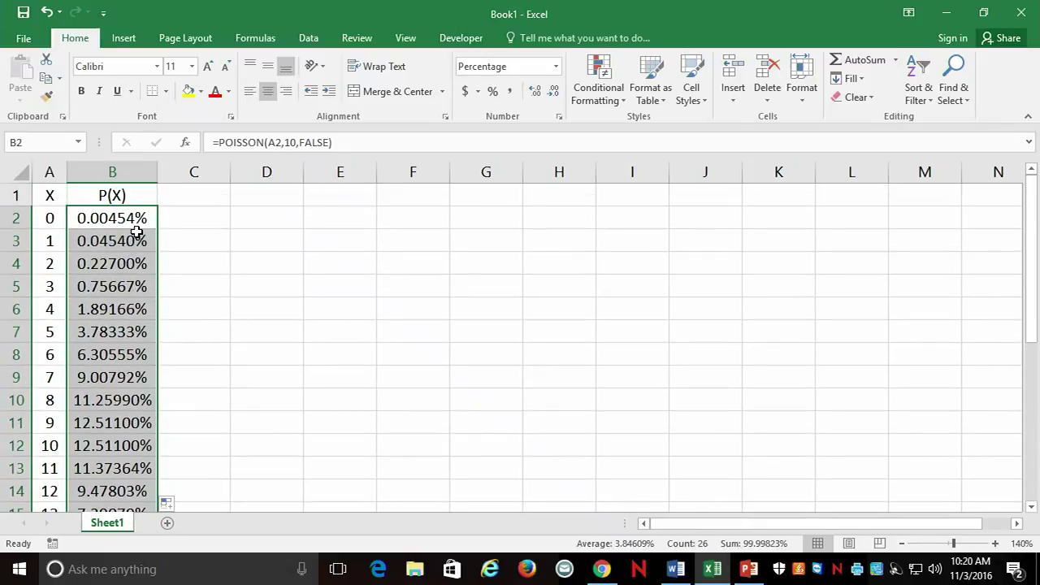
pyautogui.click(135, 227)
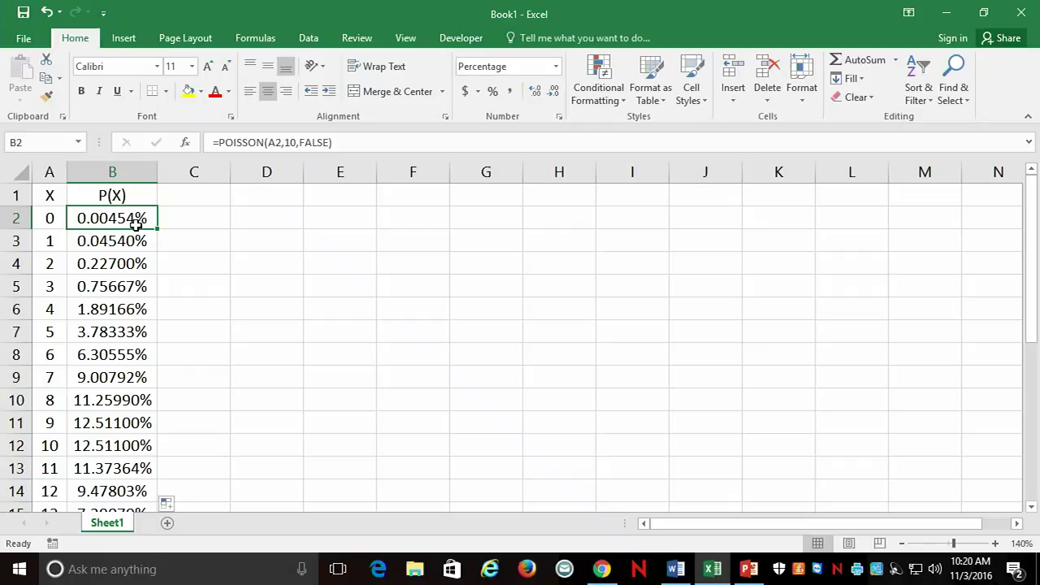
pyautogui.click(112, 266)
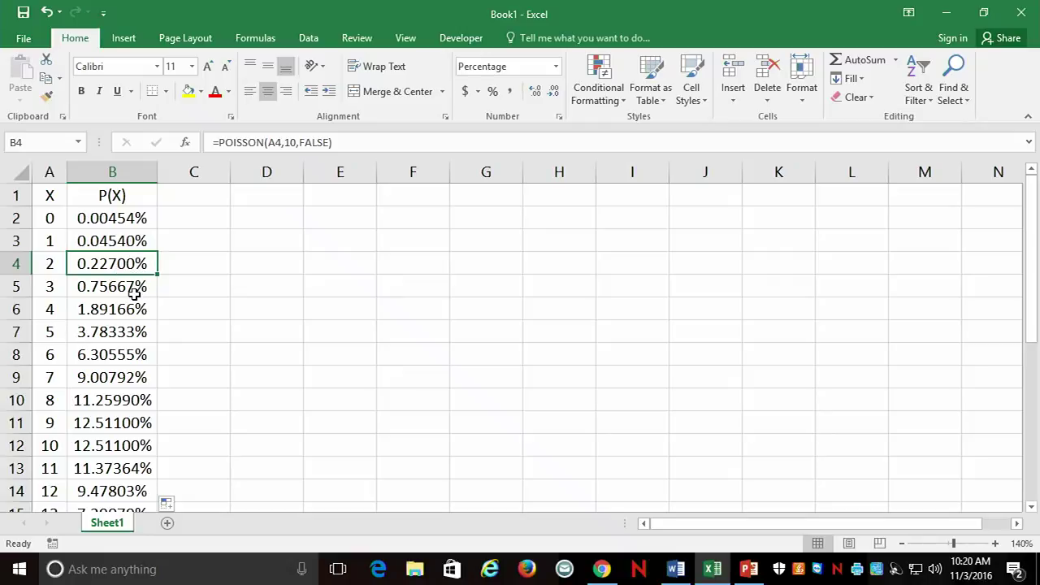
# Step: Total the P(X) values in B28 with =SUM(B2:B27), check the result, and delete the total
pyautogui.scroll(-1, 135, 291)
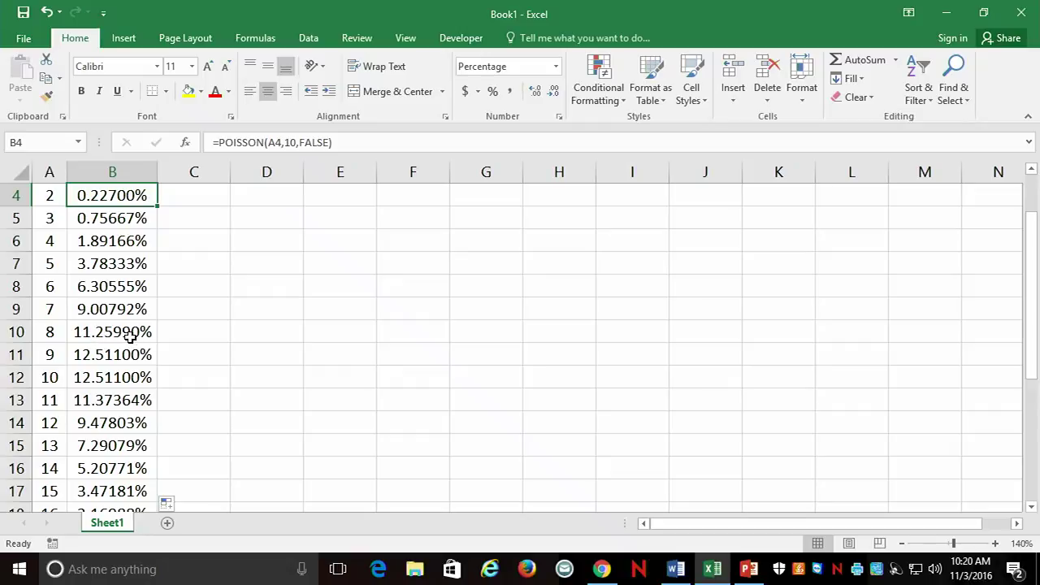
pyautogui.scroll(-2, 135, 402)
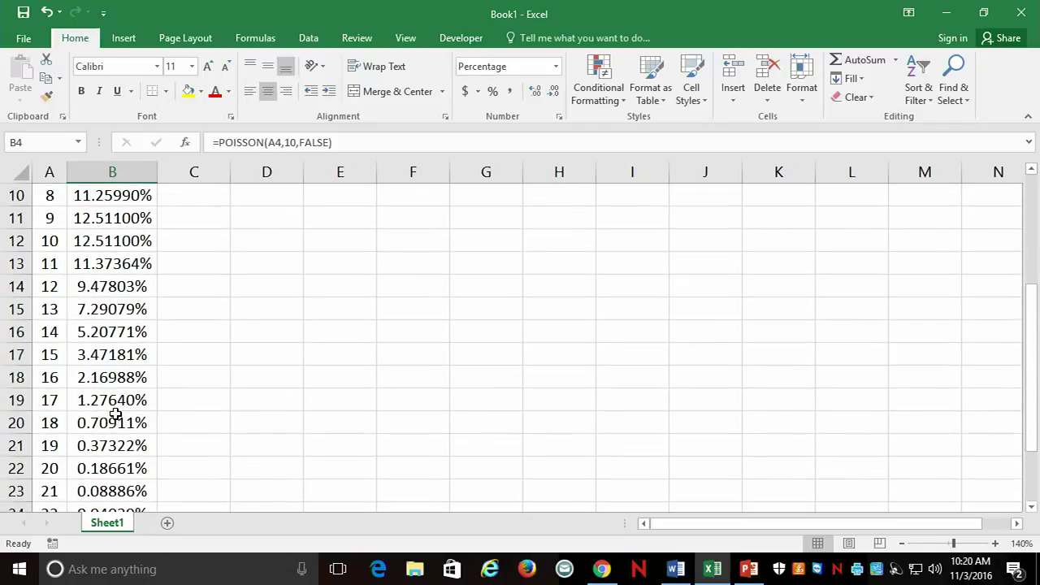
pyautogui.scroll(-3, 114, 415)
pyautogui.click(115, 400)
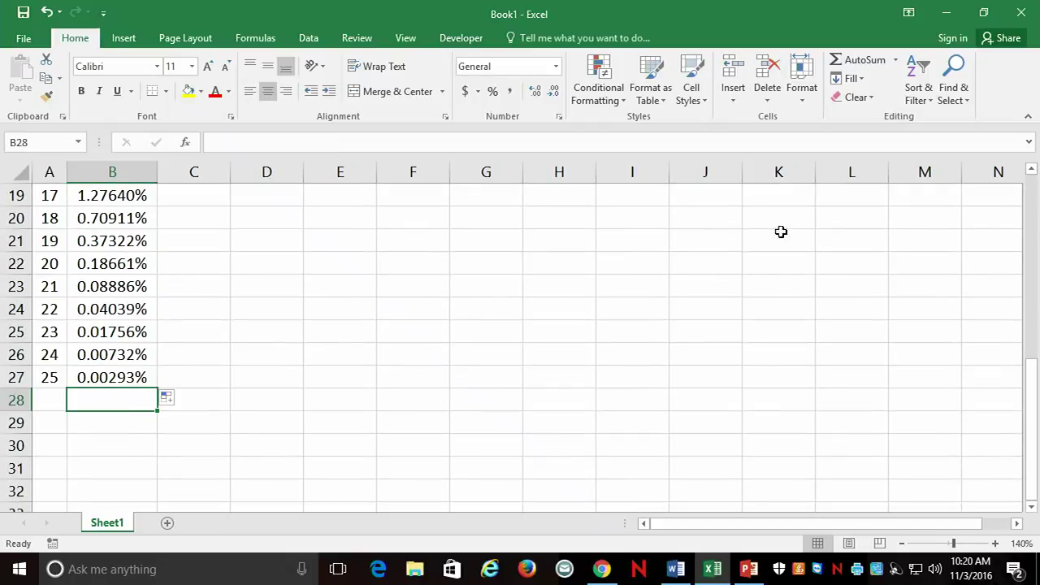
pyautogui.click(855, 63)
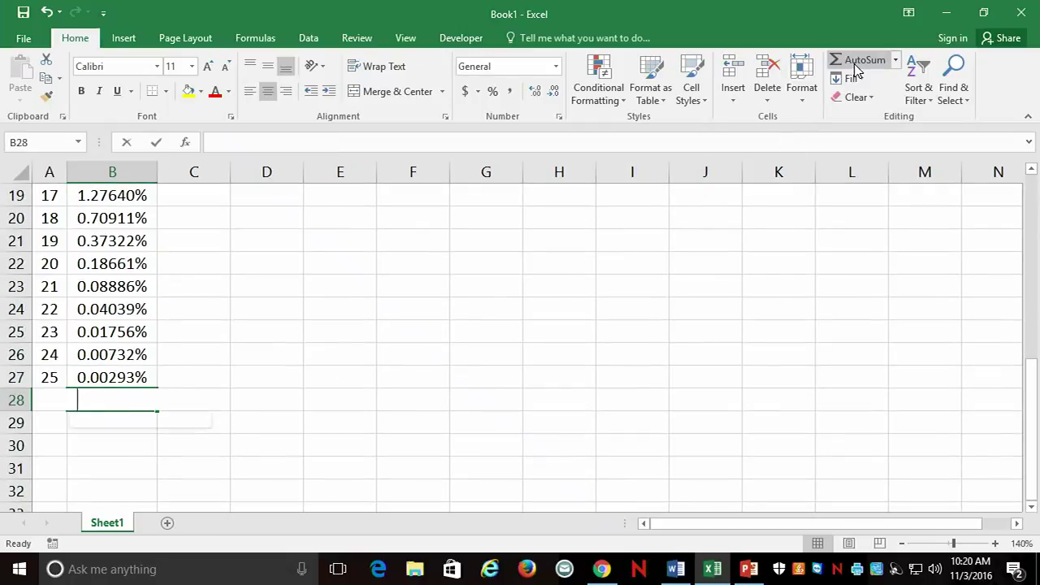
pyautogui.press('Return')
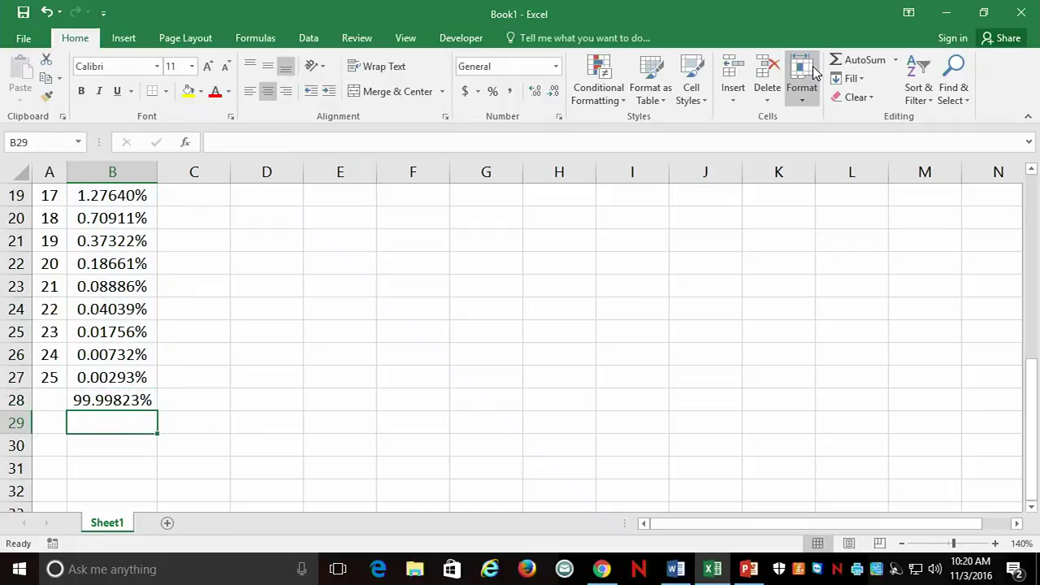
pyautogui.press('Up')
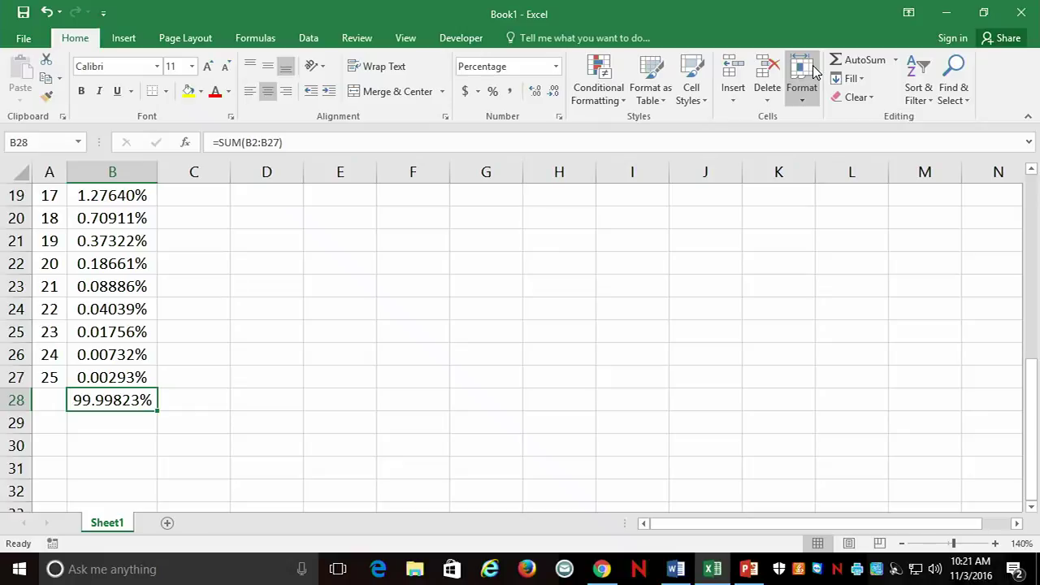
pyautogui.press('Delete')
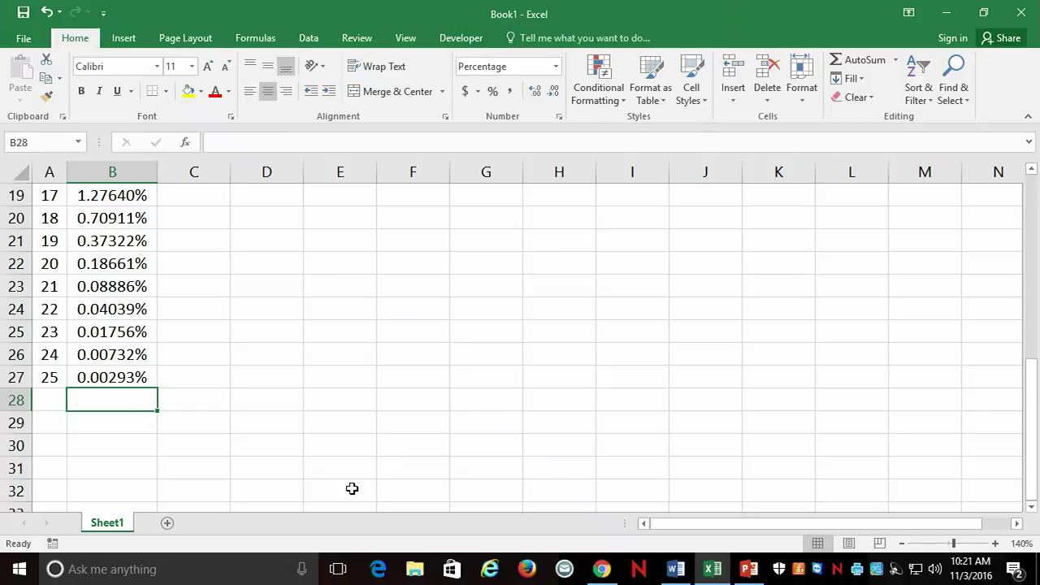
# Step: Zoom the sheet out to 50% to show the complete X and P(X) table
pyautogui.click(902, 543)
pyautogui.click(901, 543)
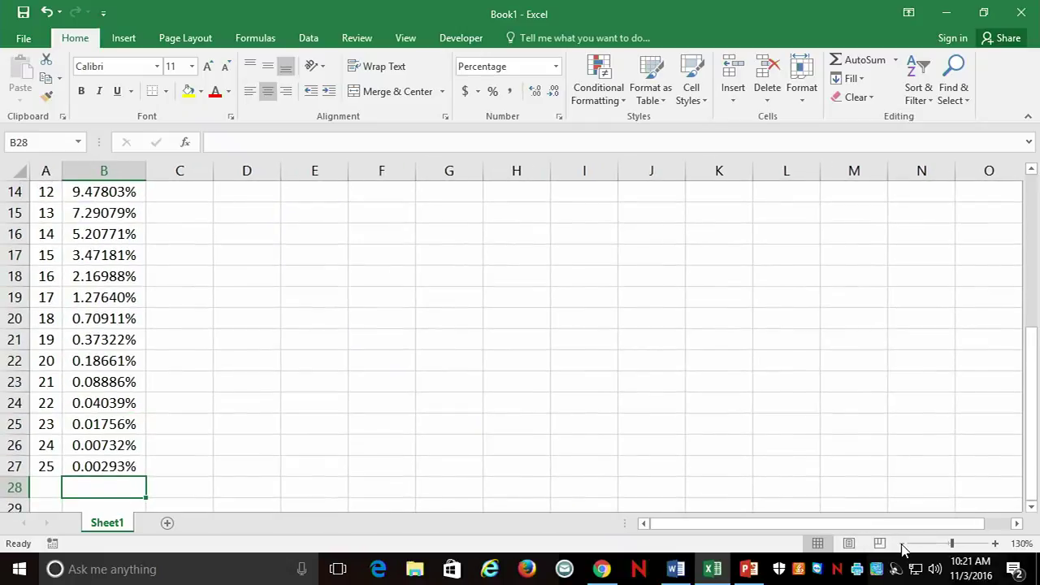
pyautogui.click(901, 543)
pyautogui.click(901, 543)
pyautogui.click(902, 543)
pyautogui.click(902, 543)
pyautogui.click(902, 543)
pyautogui.click(902, 543)
pyautogui.click(901, 543)
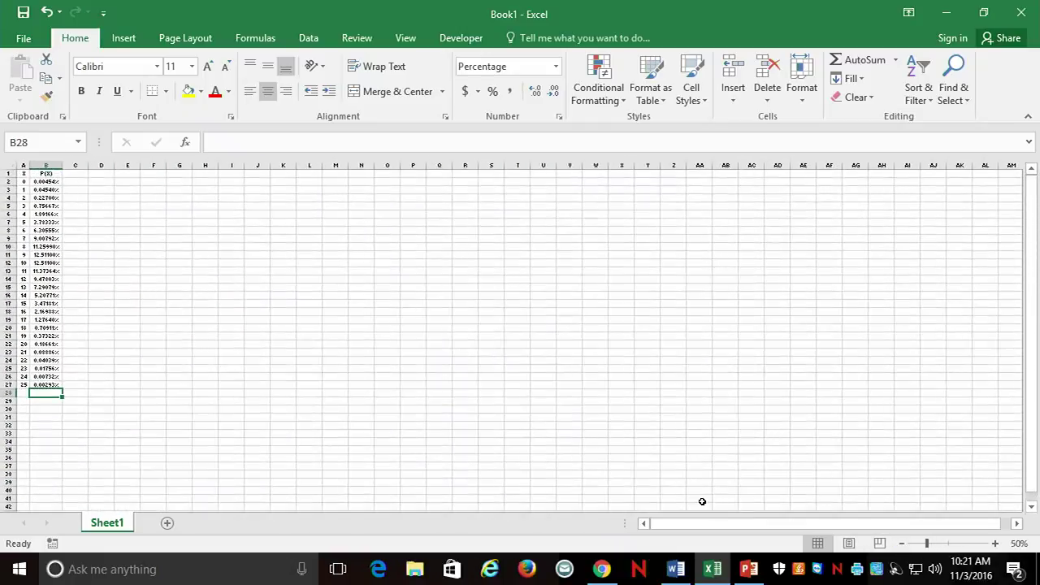
# Step: Apply blue gradient-fill data bars to the P(X) values in B2:B27
pyautogui.click(994, 543)
pyautogui.click(995, 543)
pyautogui.click(995, 543)
pyautogui.scroll(1, 618, 500)
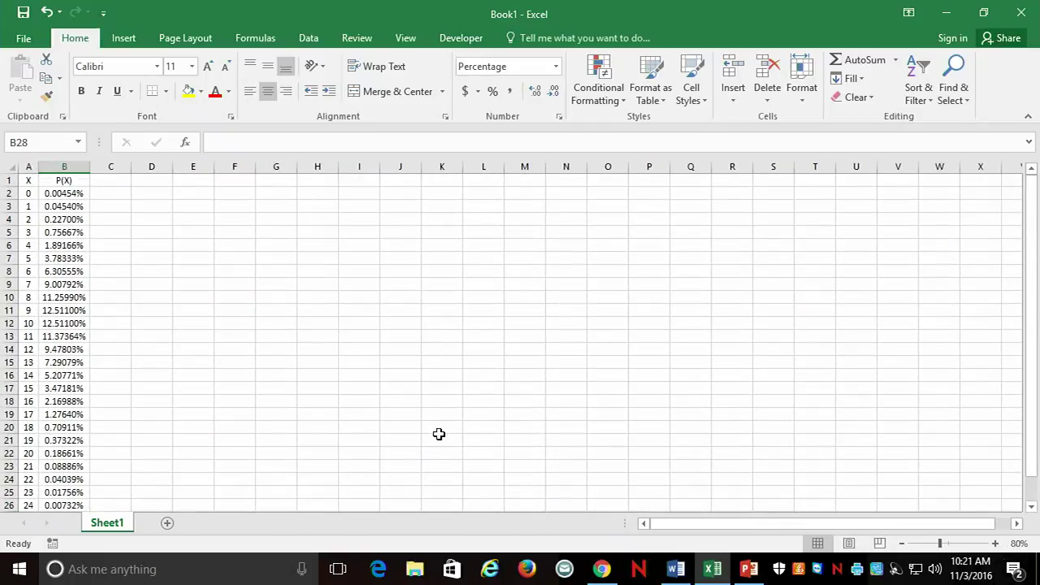
pyautogui.click(75, 194)
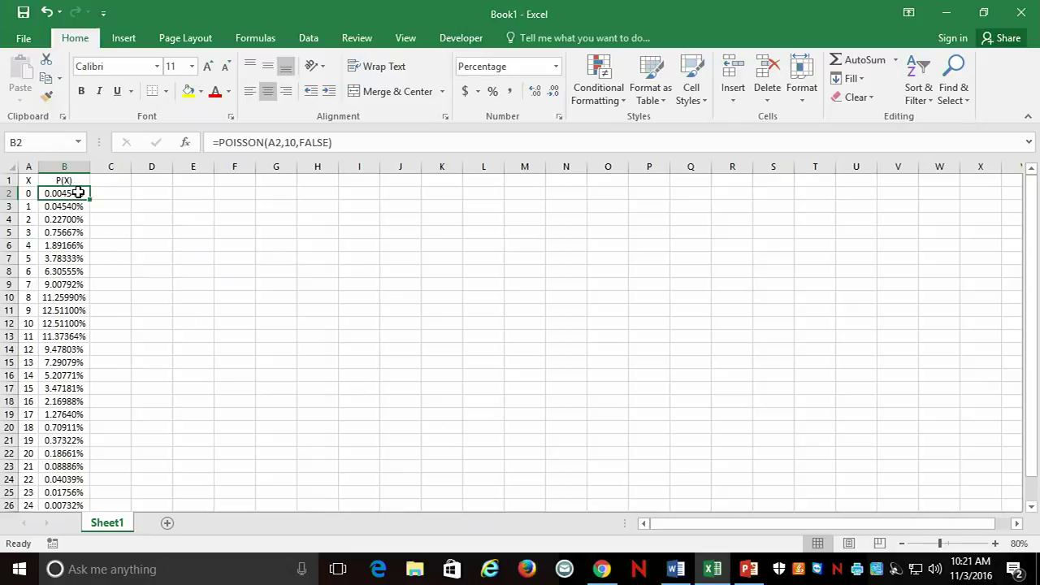
pyautogui.moveTo(73, 194); pyautogui.dragTo(75, 489)
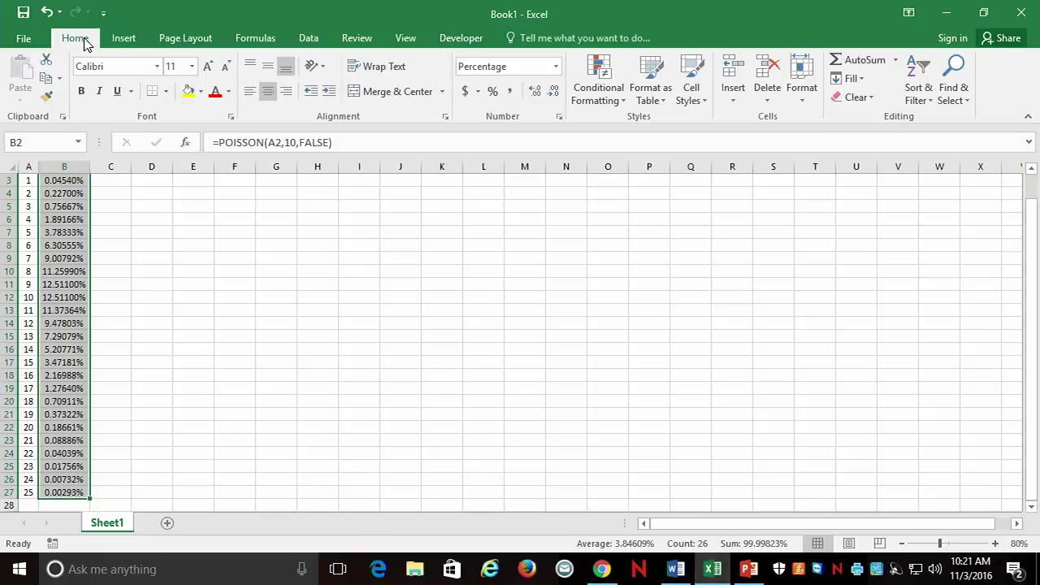
pyautogui.click(618, 104)
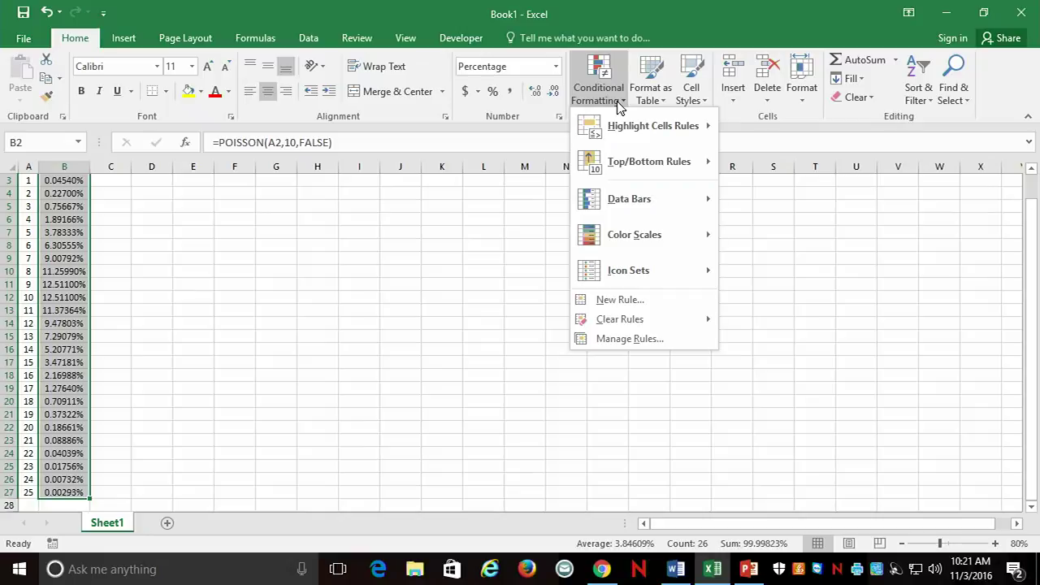
pyautogui.moveTo(615, 197)
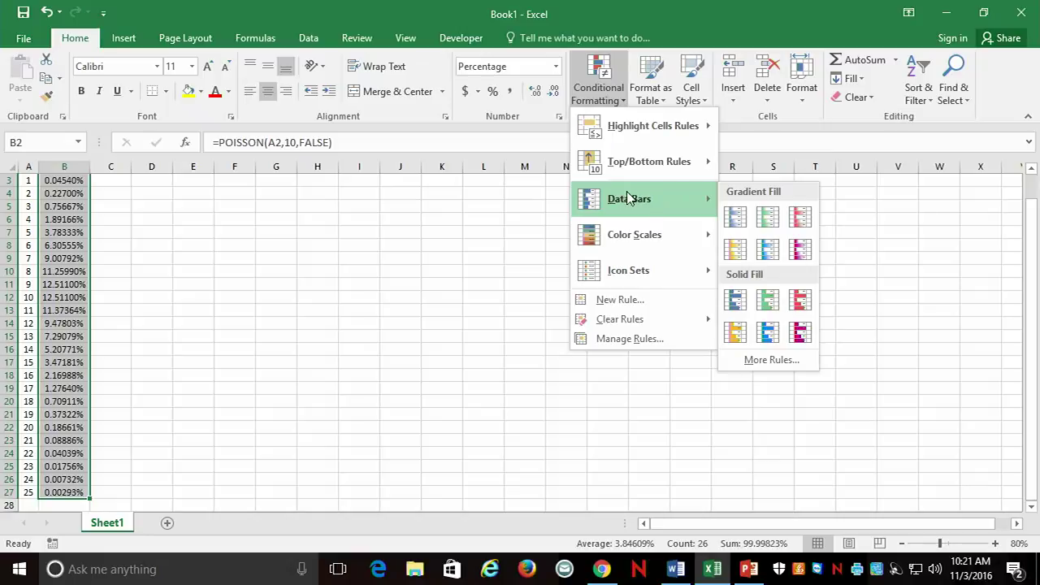
pyautogui.click(734, 218)
pyautogui.click(429, 230)
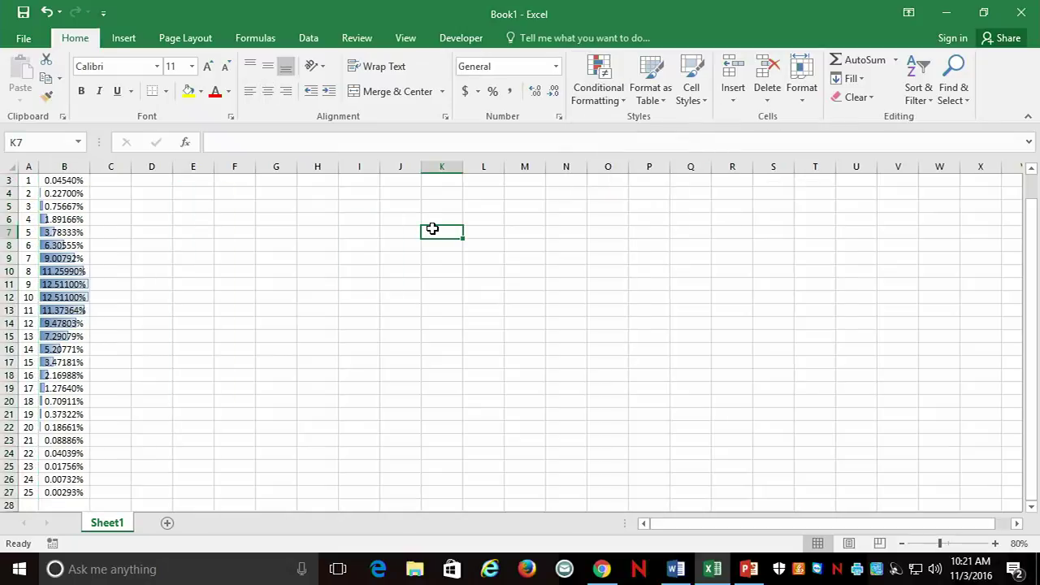
pyautogui.scroll(1, 427, 226)
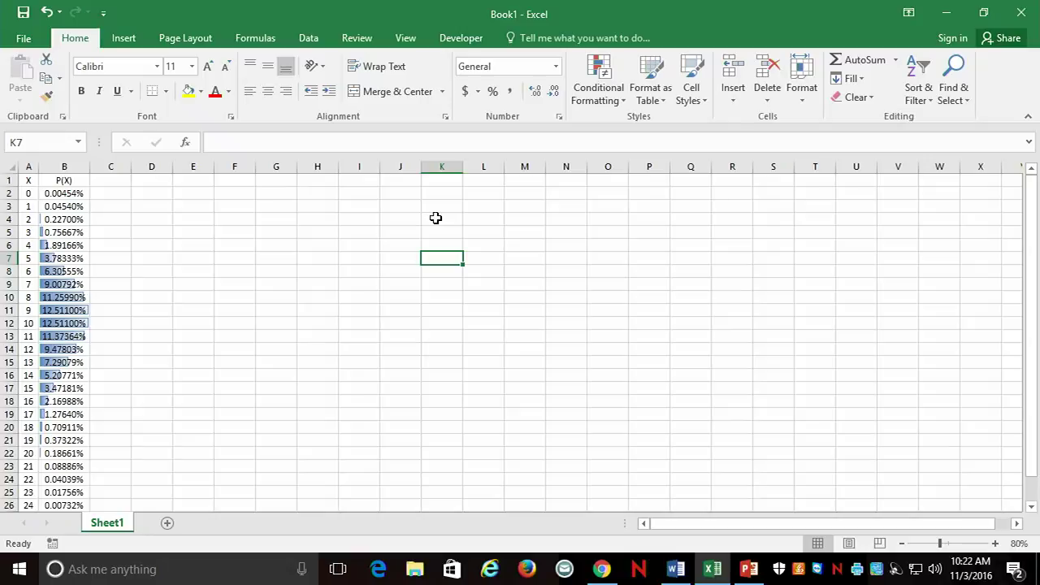
# Step: Undo the data bars and apply the green-yellow-red color scale to the P(X) values in B2:B27
pyautogui.click(46, 13)
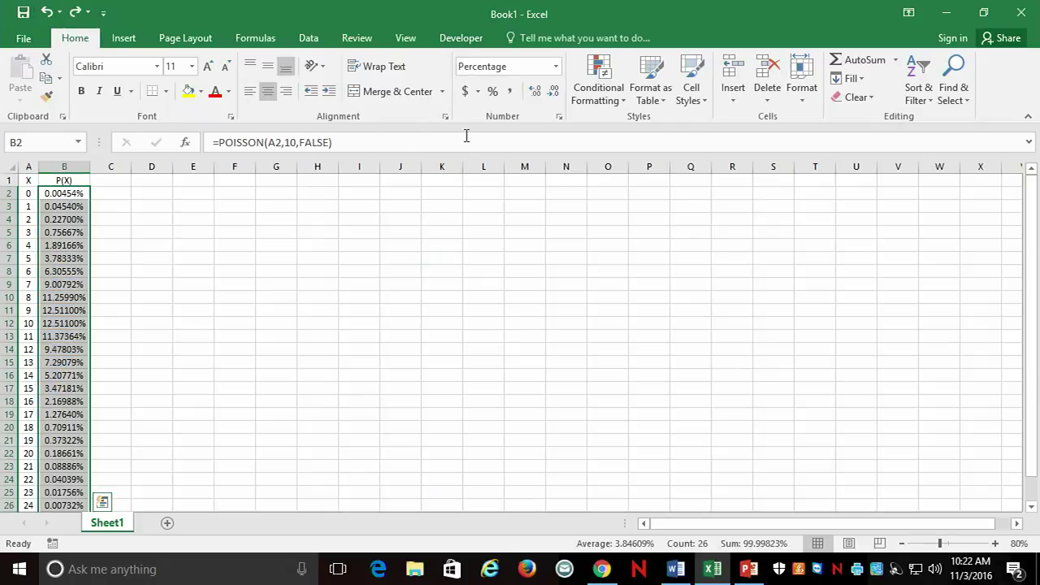
pyautogui.click(615, 101)
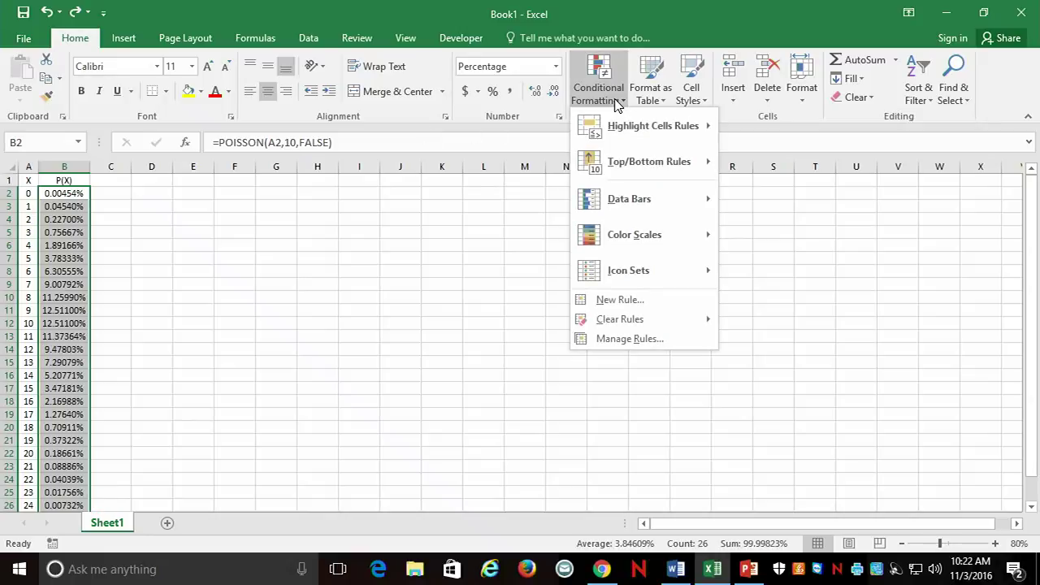
pyautogui.moveTo(615, 238)
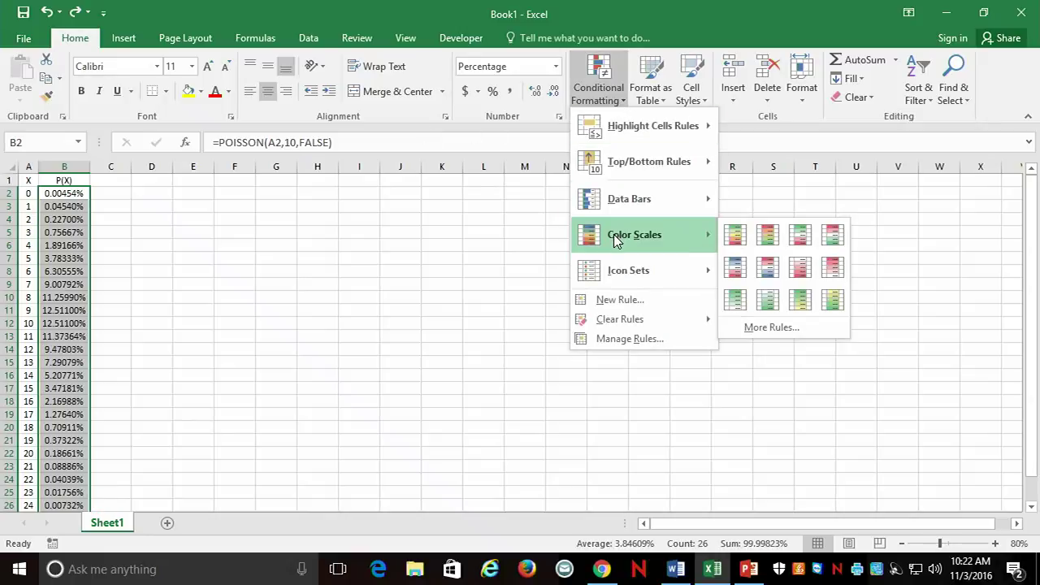
pyautogui.click(741, 237)
pyautogui.click(673, 231)
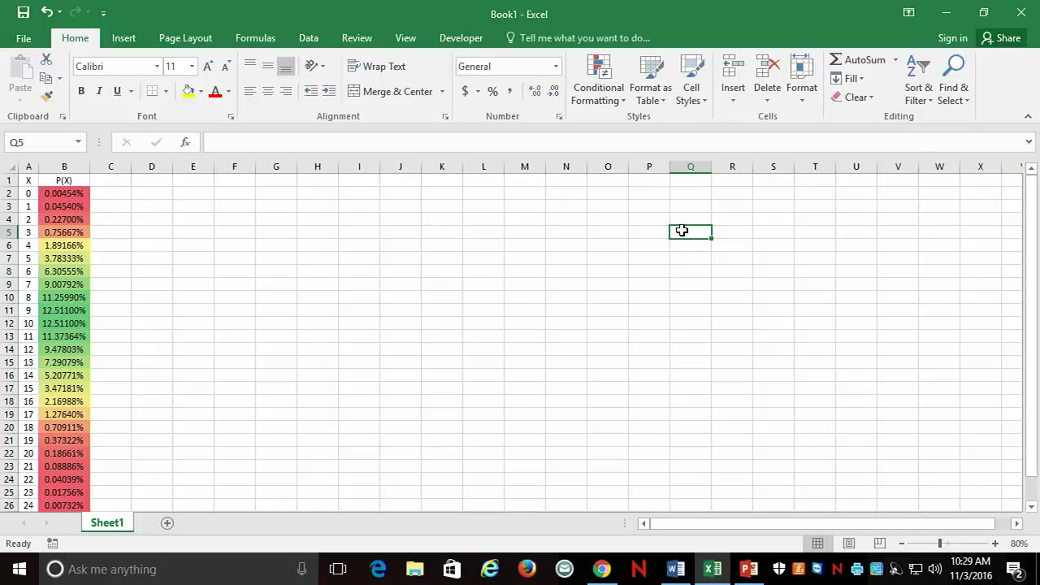
# Step: Widen column C to a little more than twice its width
pyautogui.click(996, 543)
pyautogui.click(996, 543)
pyautogui.click(995, 543)
pyautogui.click(996, 543)
pyautogui.click(996, 543)
pyautogui.click(996, 543)
pyautogui.click(996, 543)
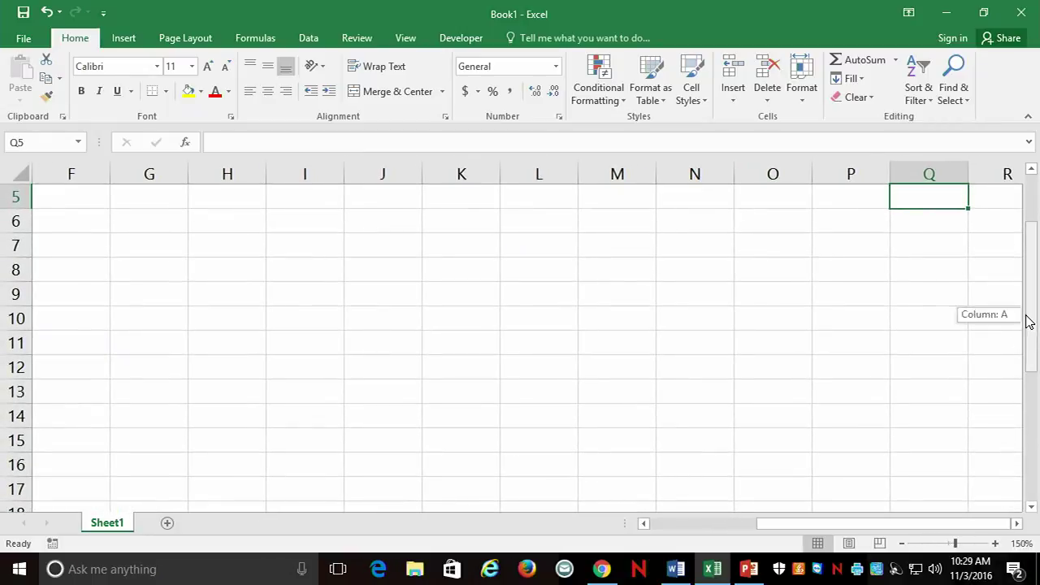
pyautogui.moveTo(1029, 322); pyautogui.dragTo(1028, 275)
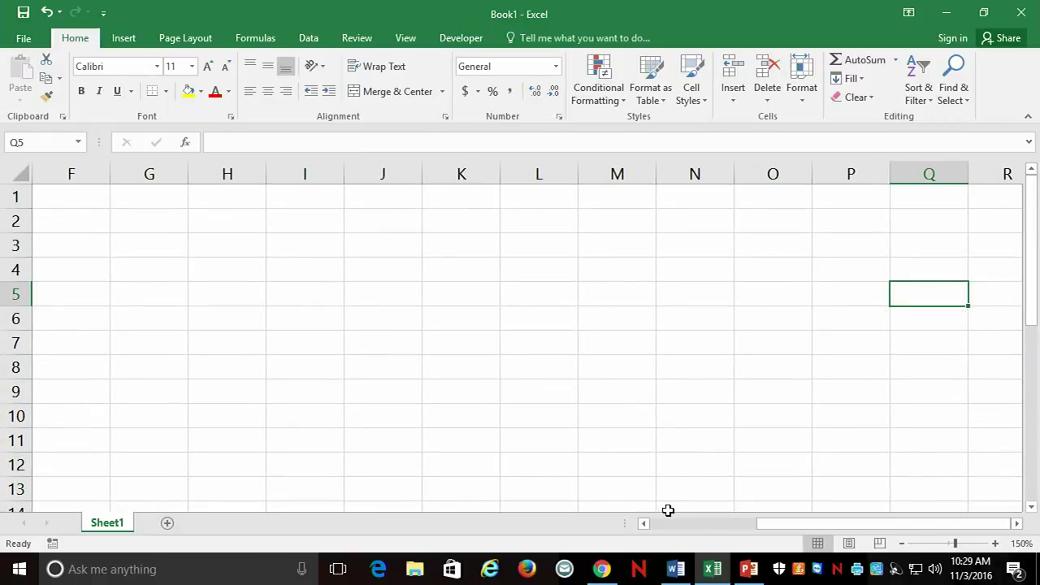
pyautogui.moveTo(760, 526); pyautogui.dragTo(560, 499)
pyautogui.click(250, 225)
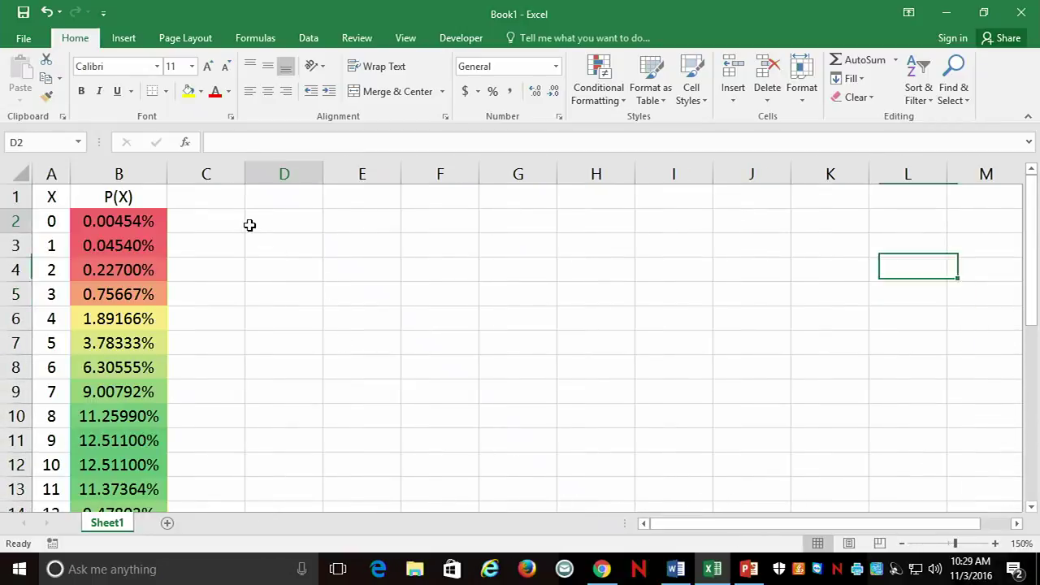
pyautogui.moveTo(244, 174); pyautogui.dragTo(341, 174)
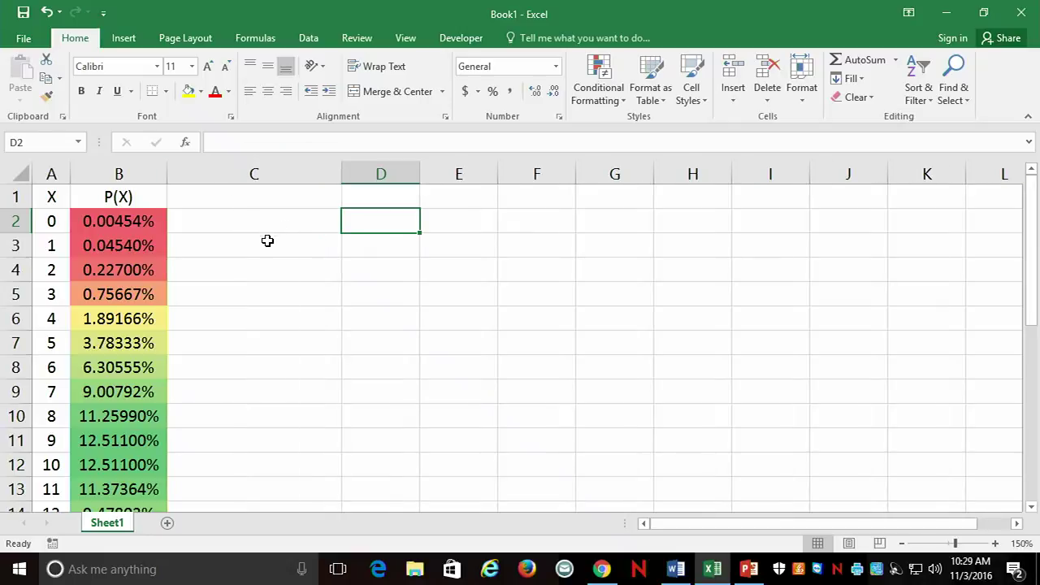
# Step: Calculate the Poisson probability of exactly 5 with mean 10 in C2 using =POISSON(5,10,FALSE)
pyautogui.click(284, 215)
pyautogui.write('=')
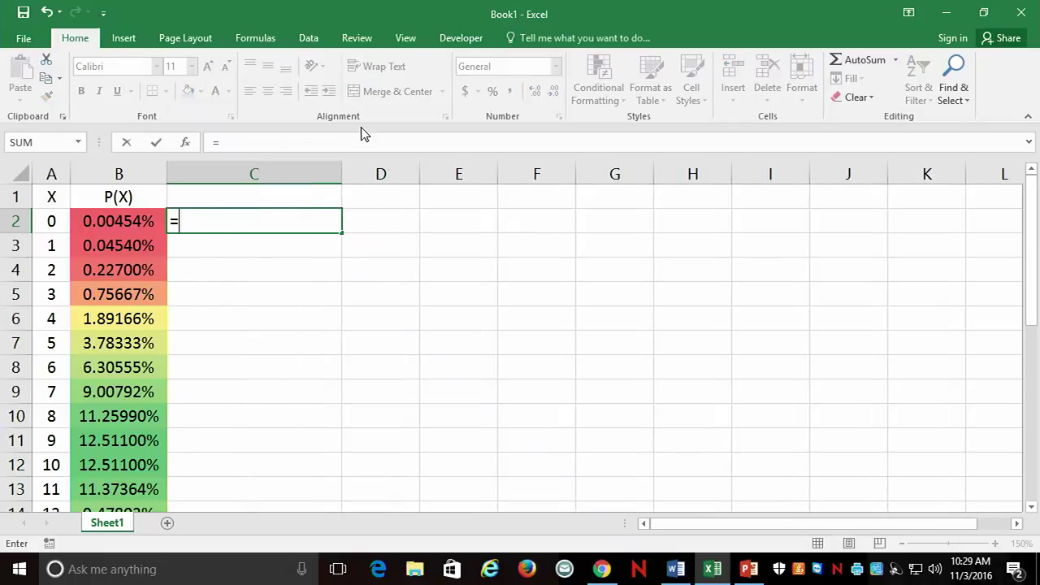
pyautogui.write('poisson(')
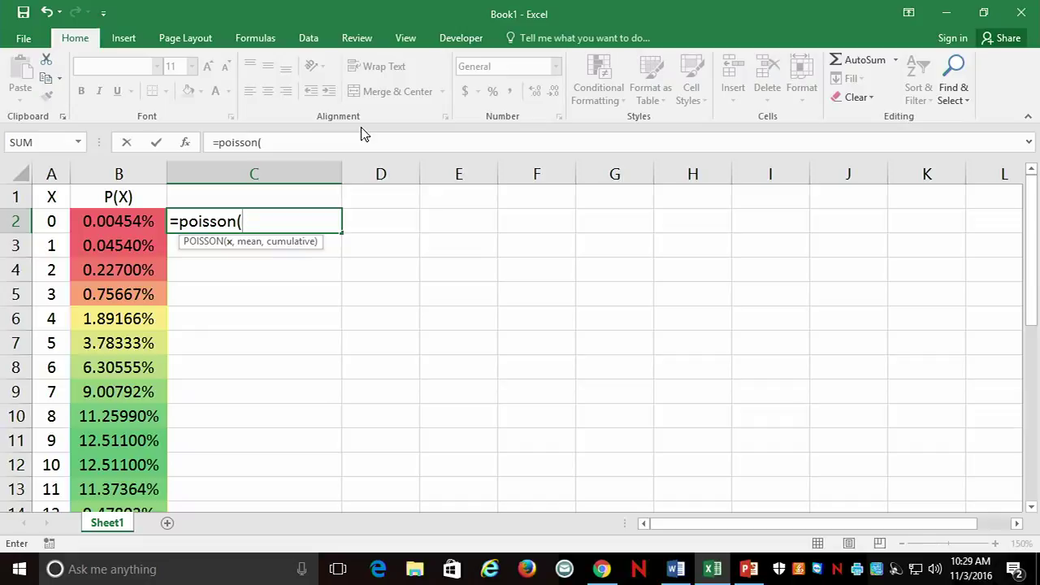
pyautogui.write('5,10')
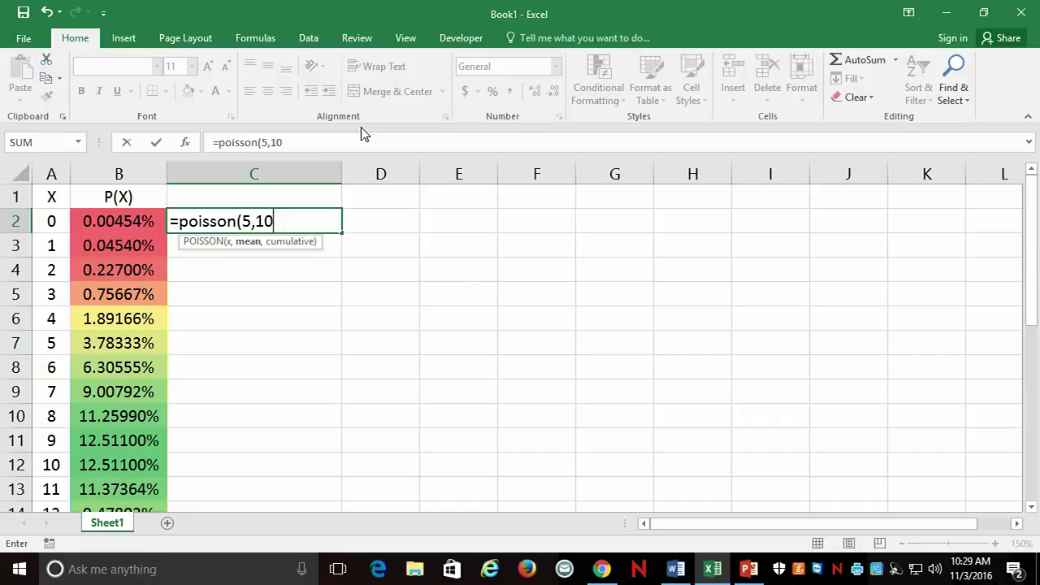
pyautogui.write(',false)')
pyautogui.press('Return')
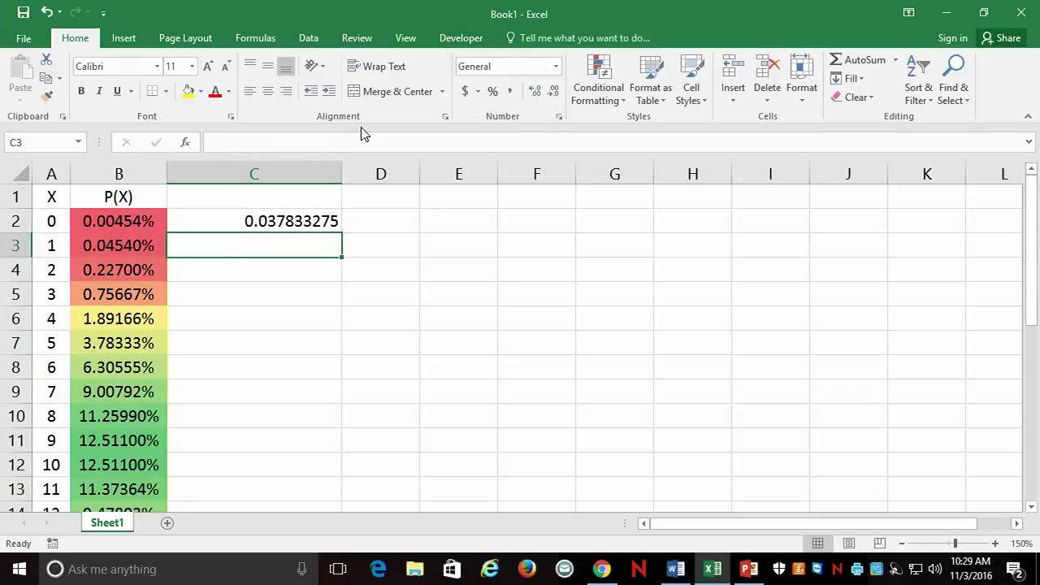
# Step: Format the probability in C2 as a percentage with four decimal places
pyautogui.press('Up')
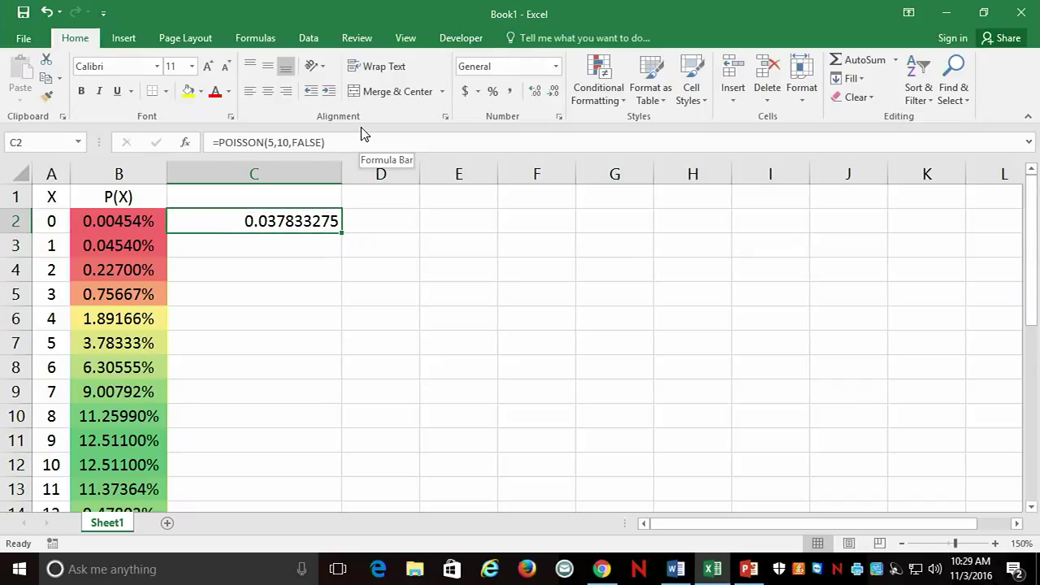
pyautogui.click(493, 91)
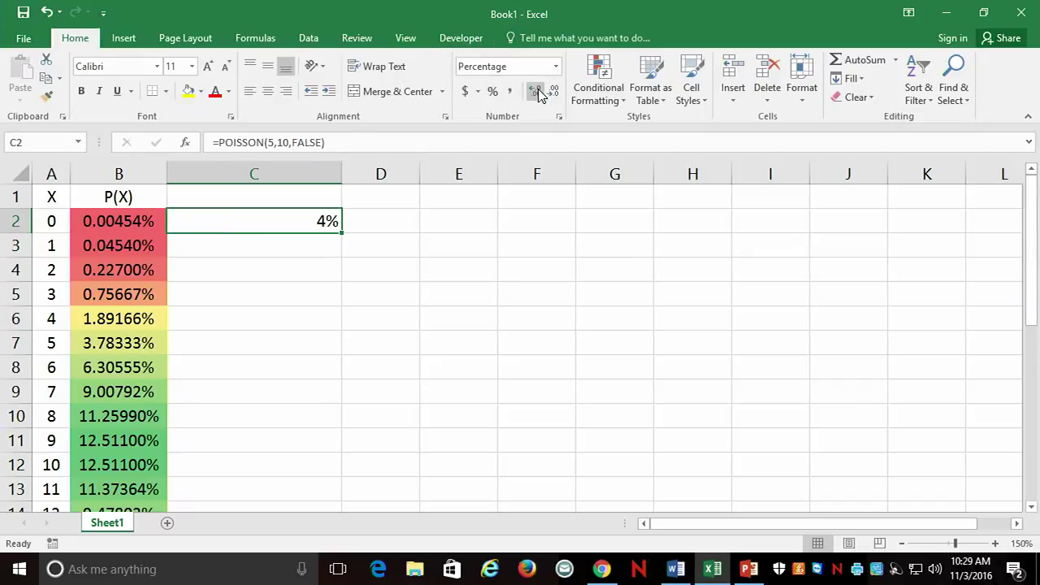
pyautogui.click(538, 91)
pyautogui.click(538, 91)
pyautogui.click(542, 92)
pyautogui.click(542, 92)
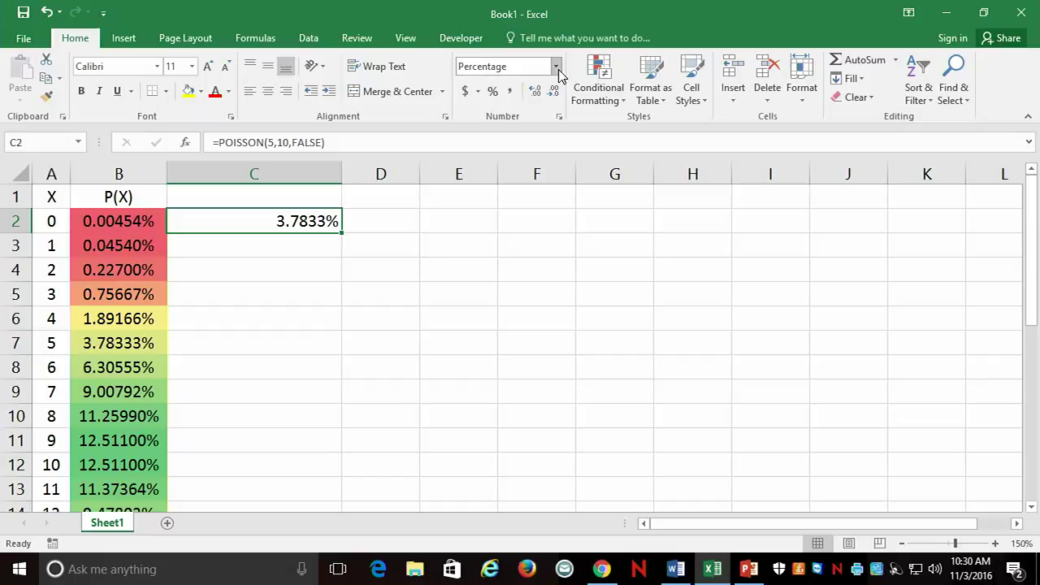
# Step: Calculate the cumulative Poisson probability of at most 50 with mean 50 in C3 using =POISSON(50,50,TRUE)
pyautogui.press('Down')
pyautogui.write('=pois')
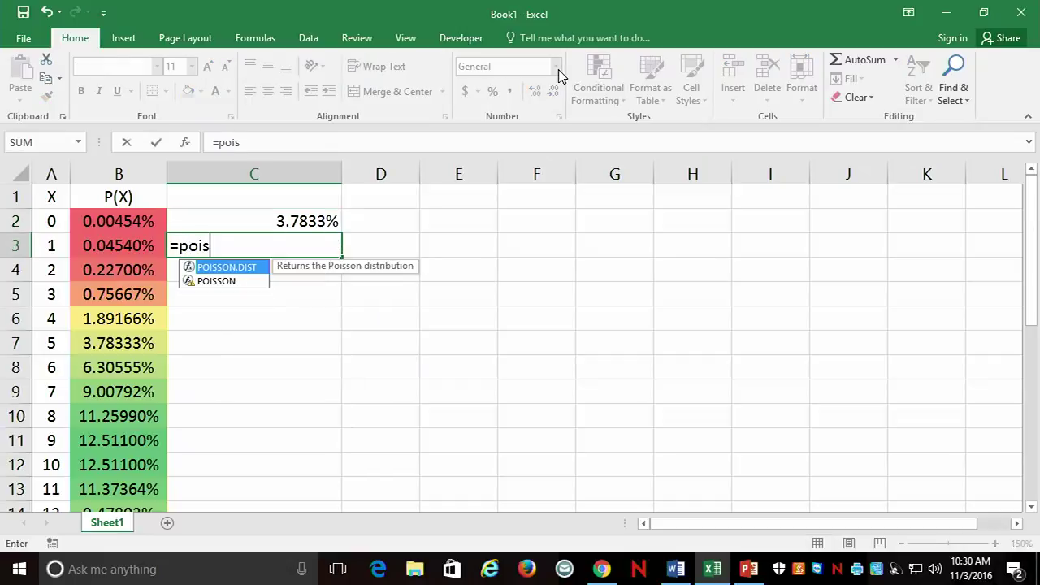
pyautogui.write('son(50,')
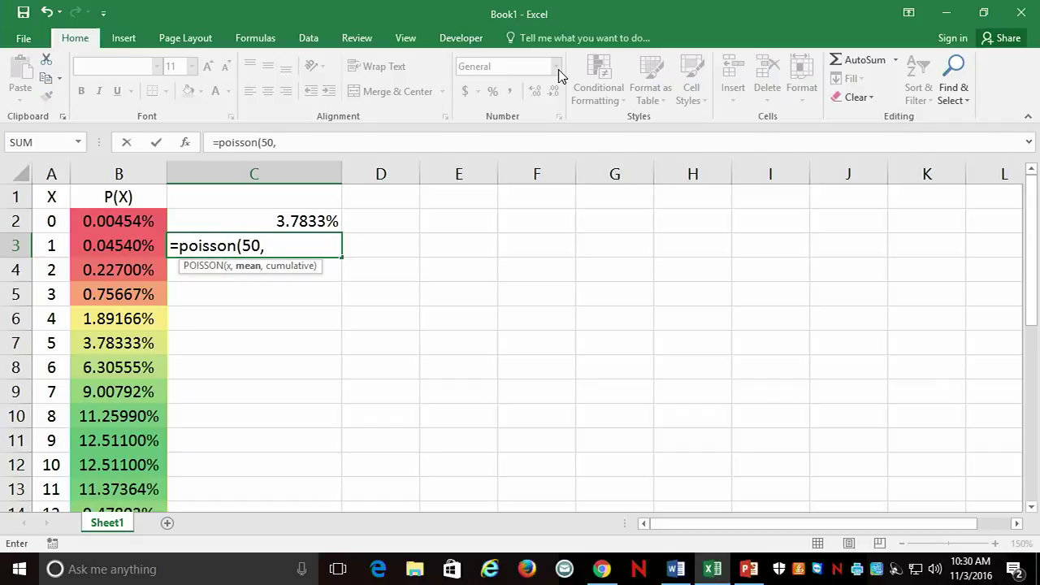
pyautogui.write('50,true)')
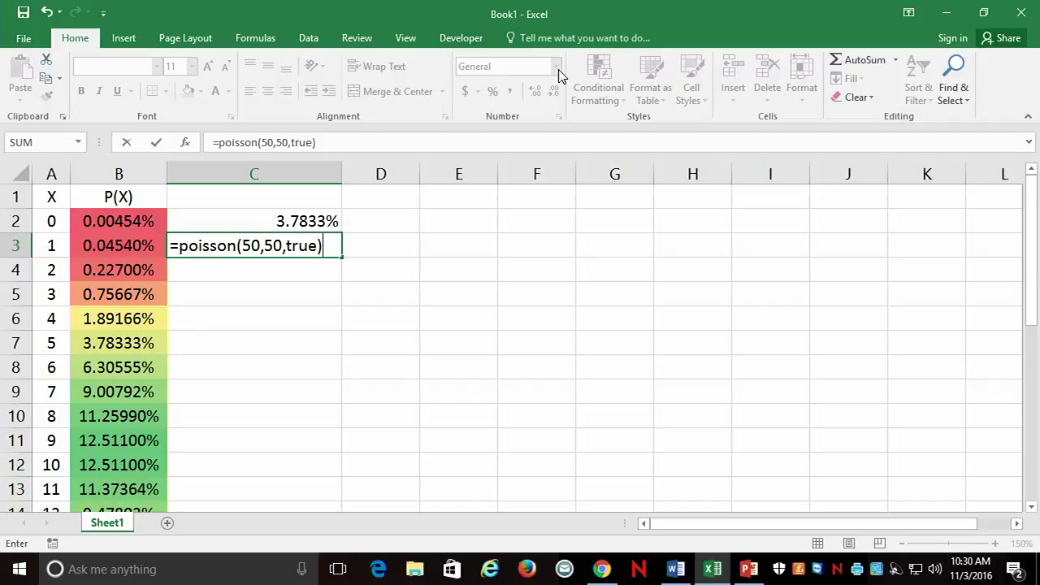
pyautogui.press('Return')
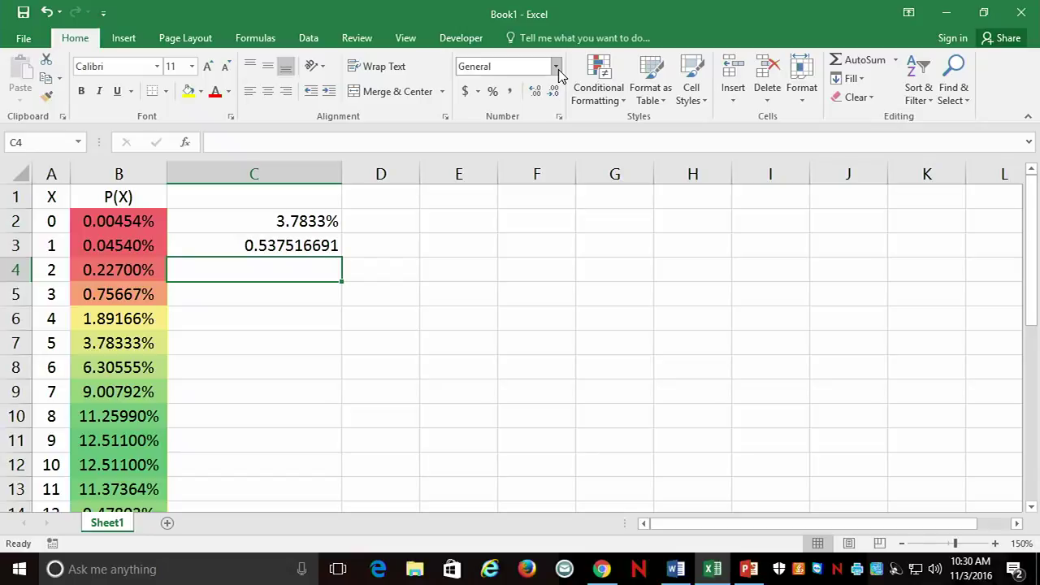
pyautogui.write('=p')
pyautogui.write('oission')
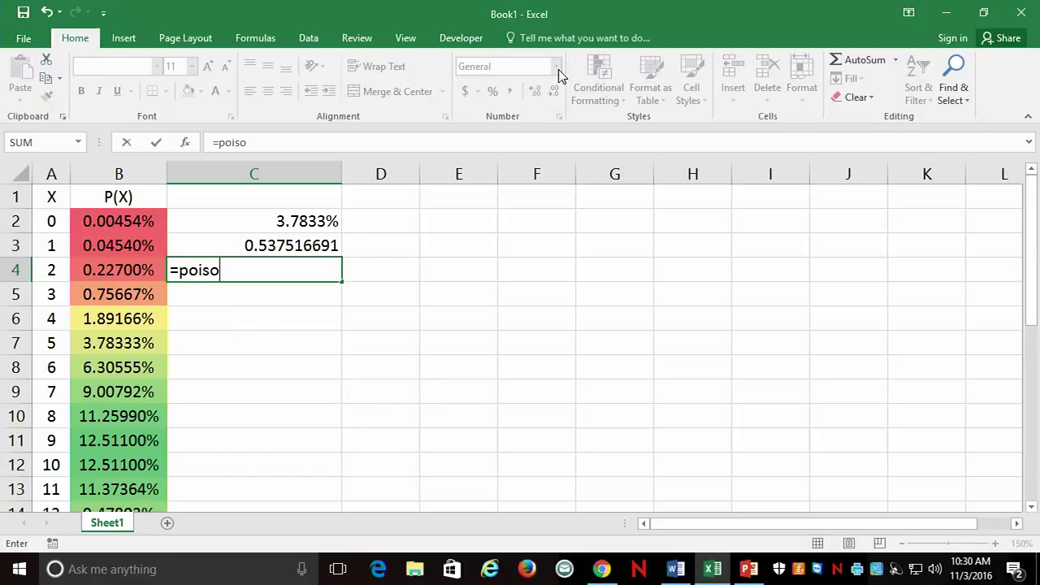
pyautogui.press('BackSpace')
pyautogui.press('BackSpace')
pyautogui.press('BackSpace')
pyautogui.press('BackSpace')
pyautogui.press('BackSpace')
pyautogui.press('BackSpace')
pyautogui.press('BackSpace')
pyautogui.press('BackSpace')
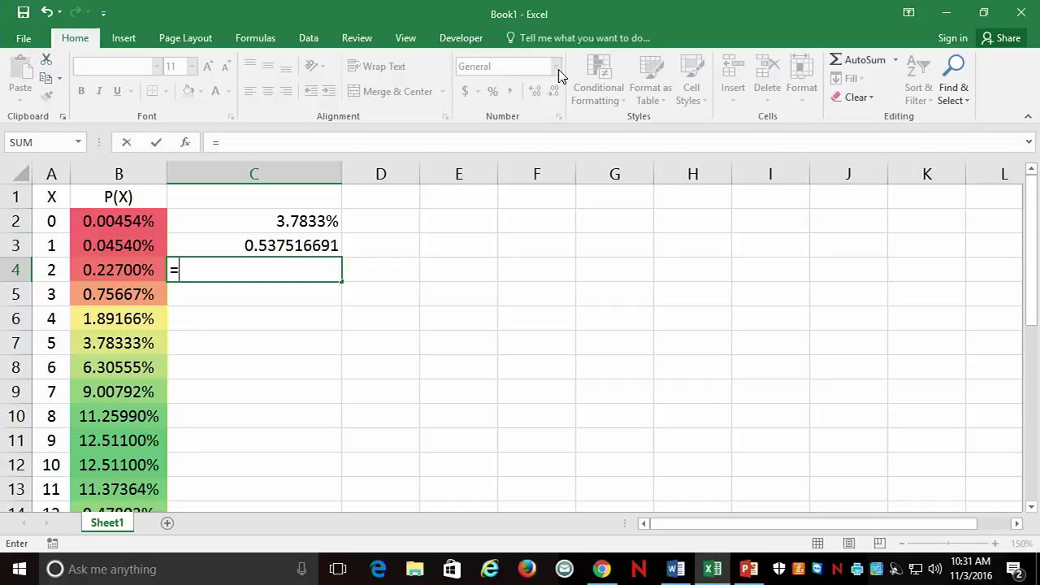
# Step: Calculate the Poisson probability of 75 or more with mean 50 in C4 using =1-POISSON(74,50,TRUE)
pyautogui.write('1-poisson')
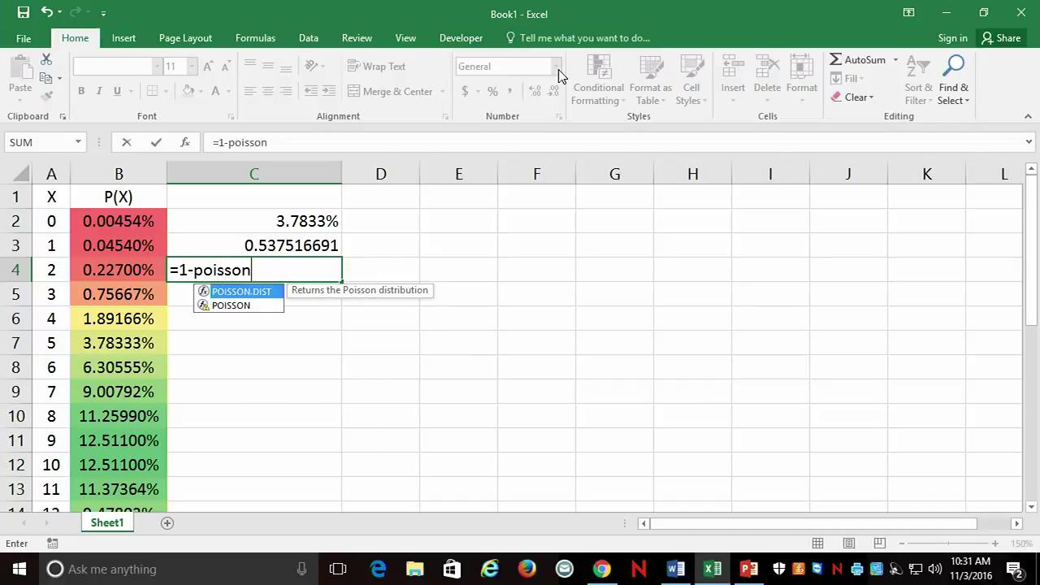
pyautogui.write('(74m')
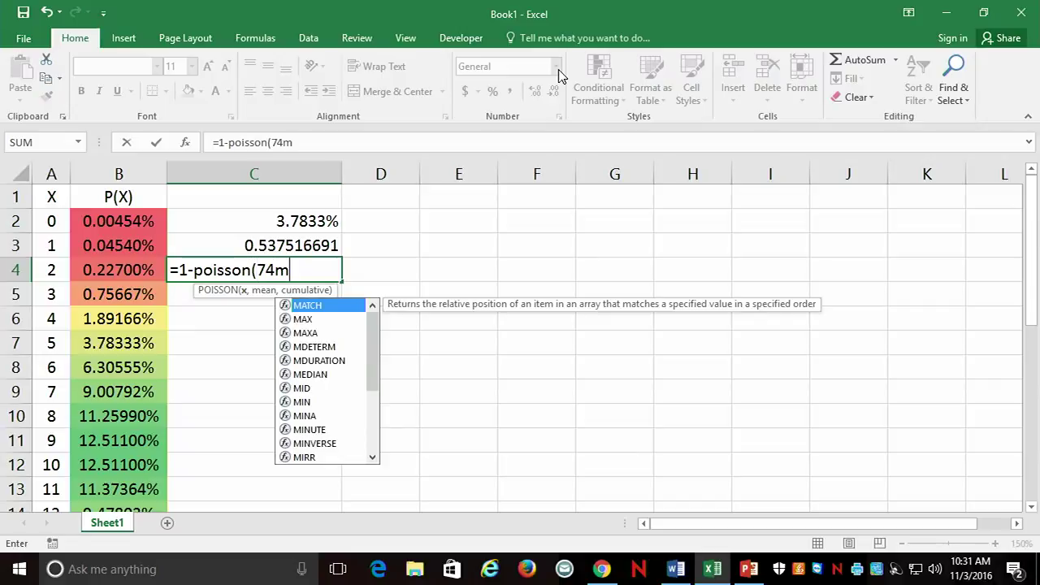
pyautogui.press('BackSpace')
pyautogui.write(',5')
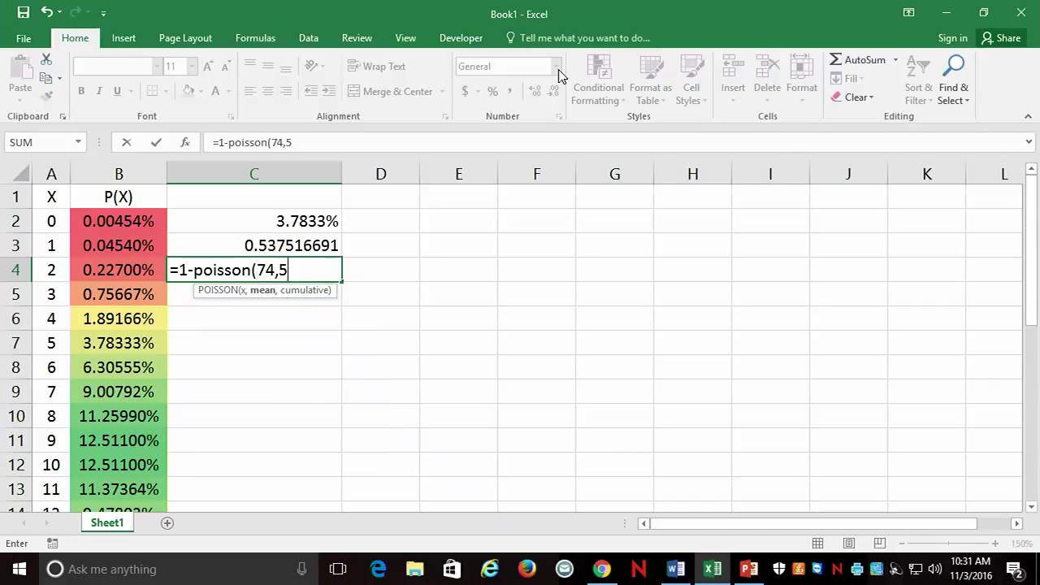
pyautogui.write('0,true)')
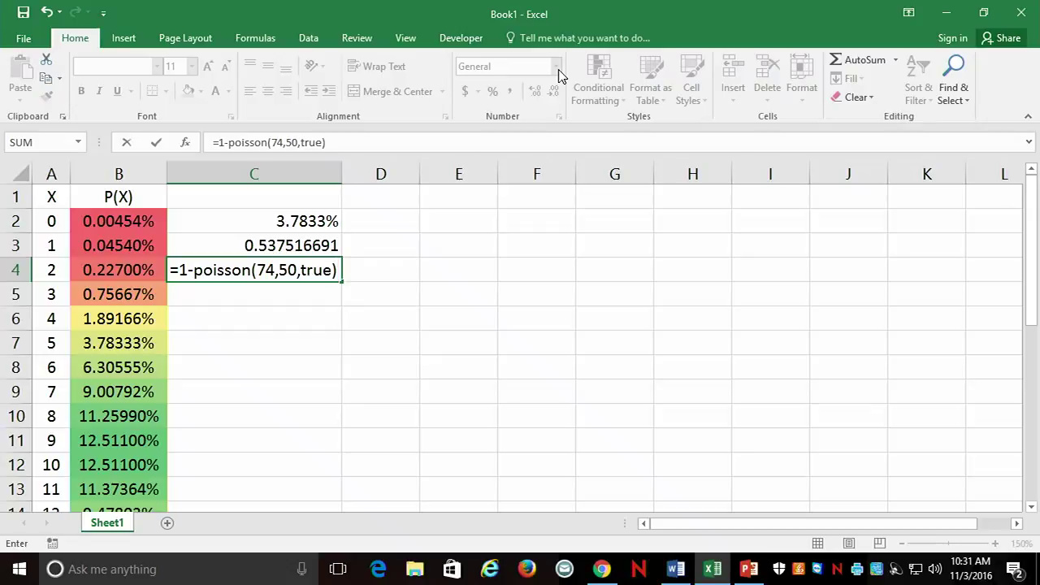
pyautogui.press('Return')
# Step: Open the formula in C4 for editing
pyautogui.press('Up')
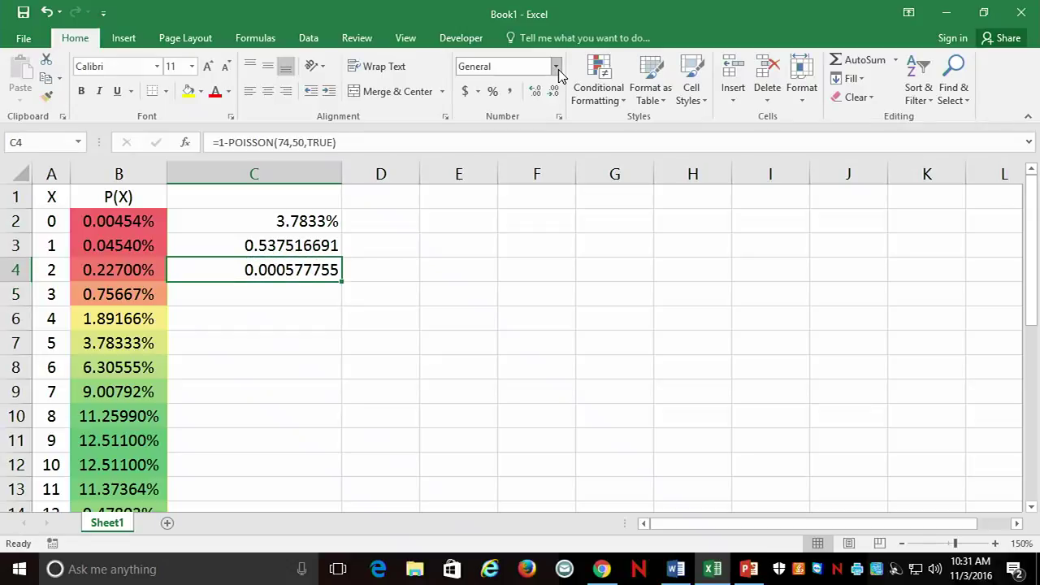
pyautogui.doubleClick(309, 274)
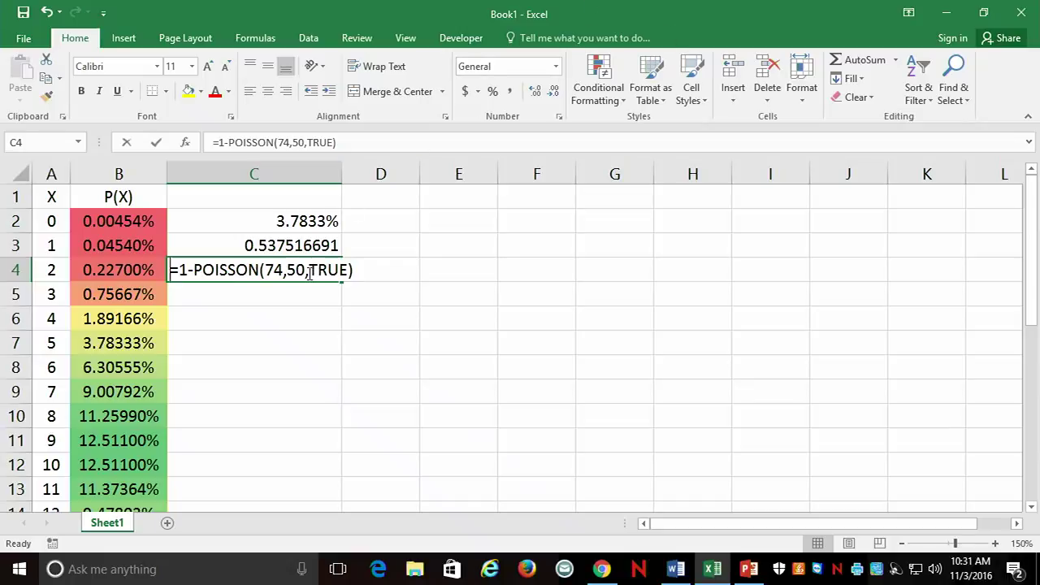